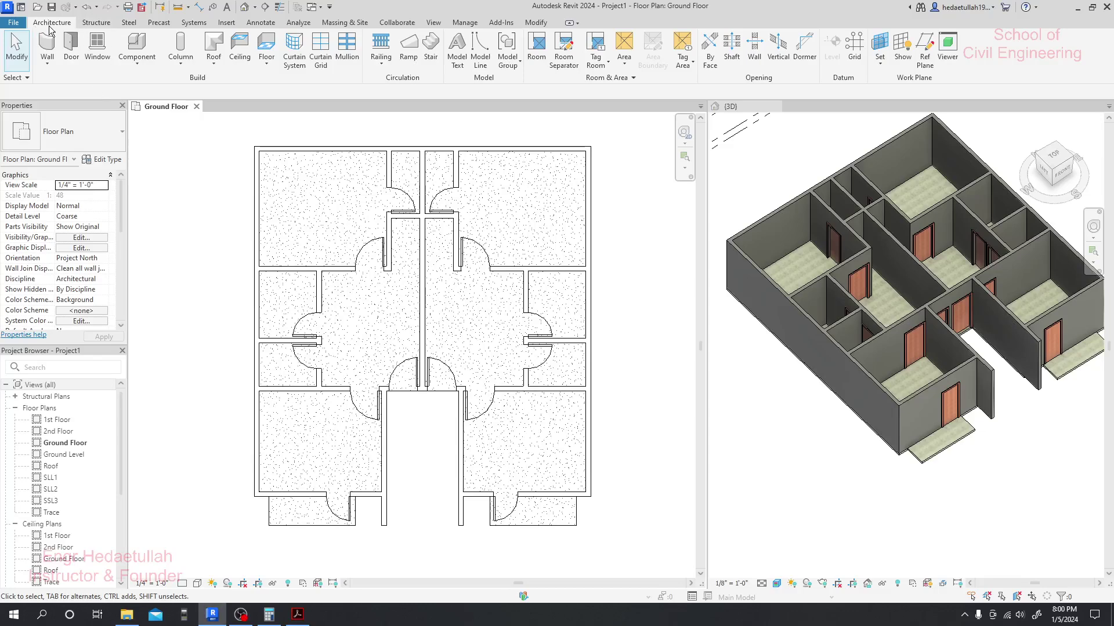
# - Start the Window tool and pick the Slider with Trim 60" x 48" type from the type list
pyautogui.click(98, 48)
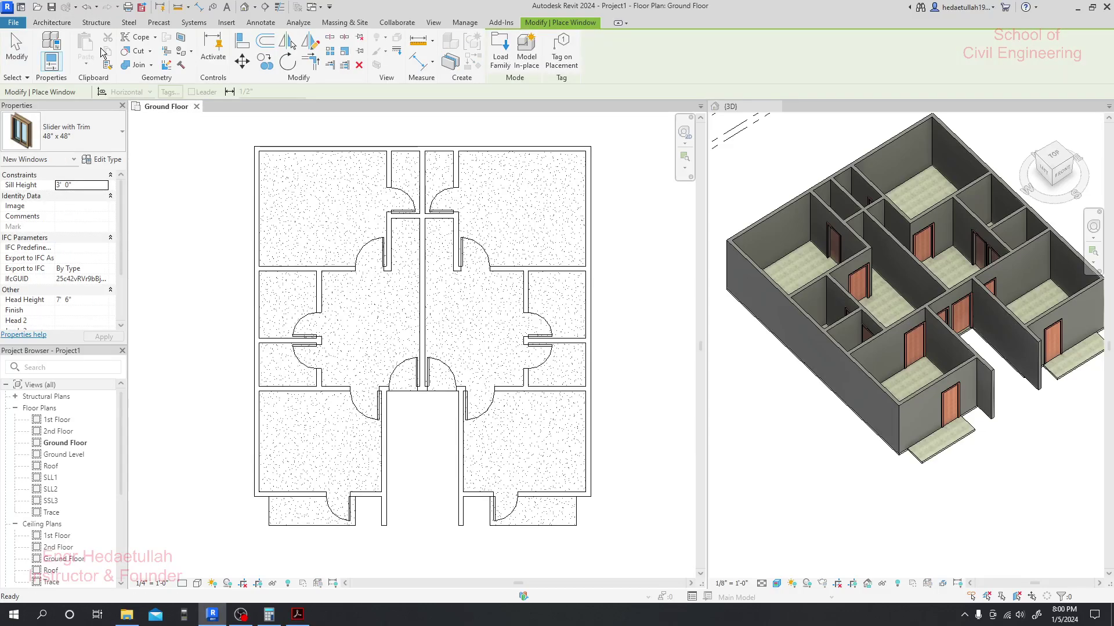
pyautogui.click(105, 141)
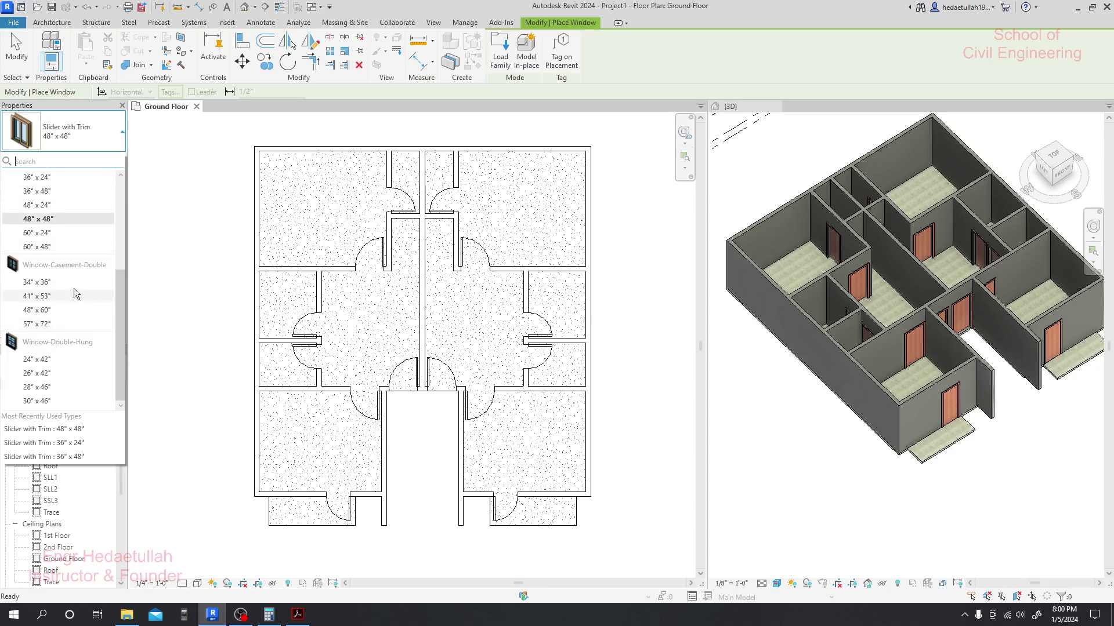
pyautogui.scroll(2, 74, 288)
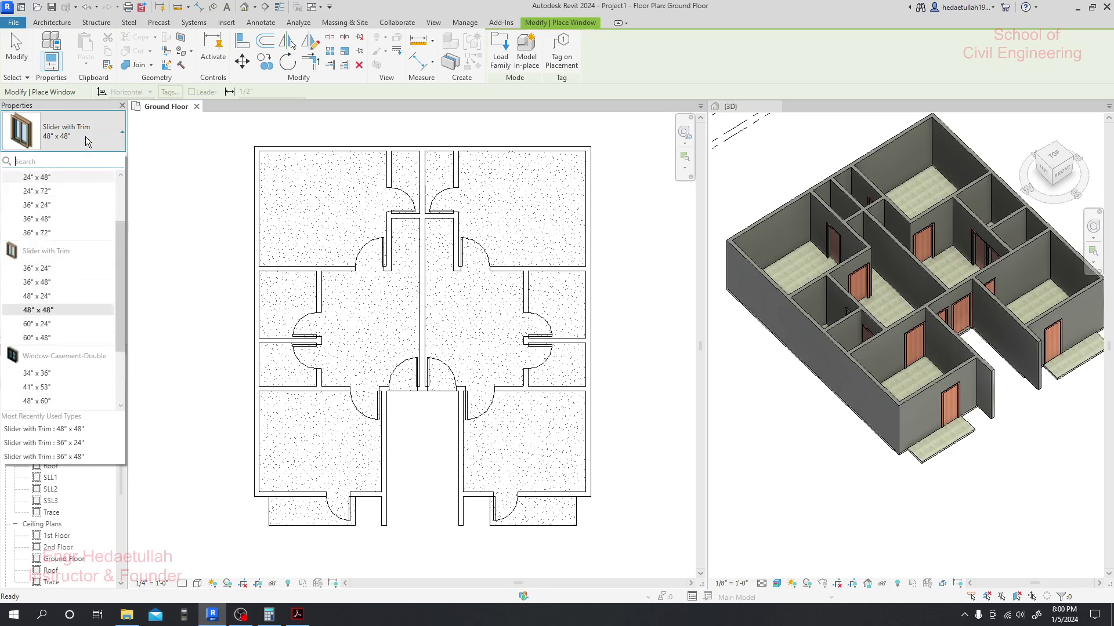
pyautogui.moveTo(55, 283)
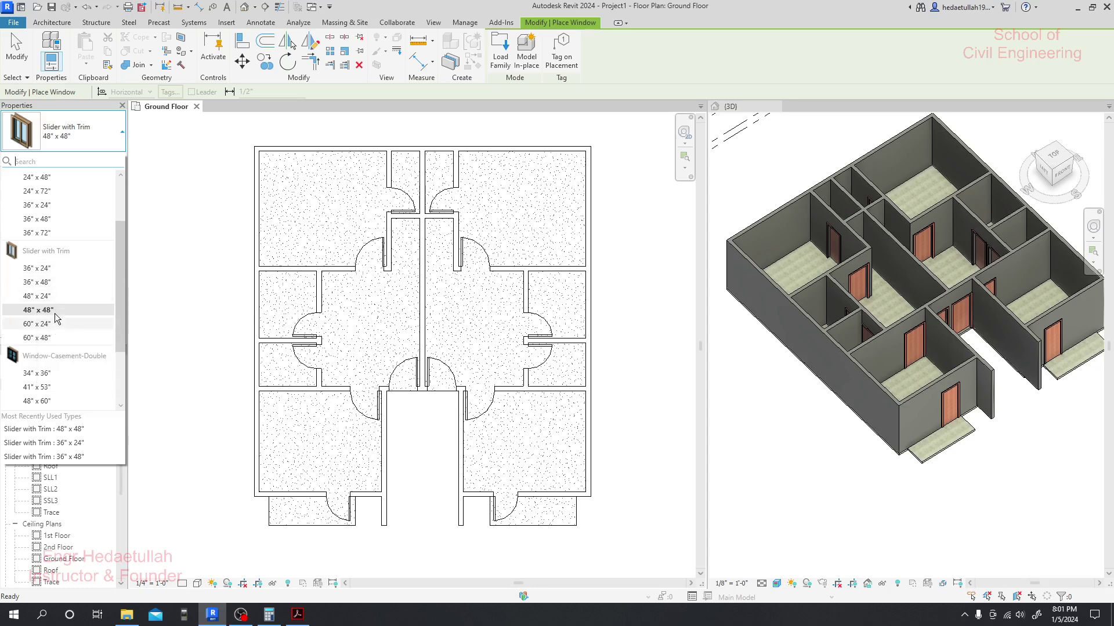
pyautogui.moveTo(64, 309)
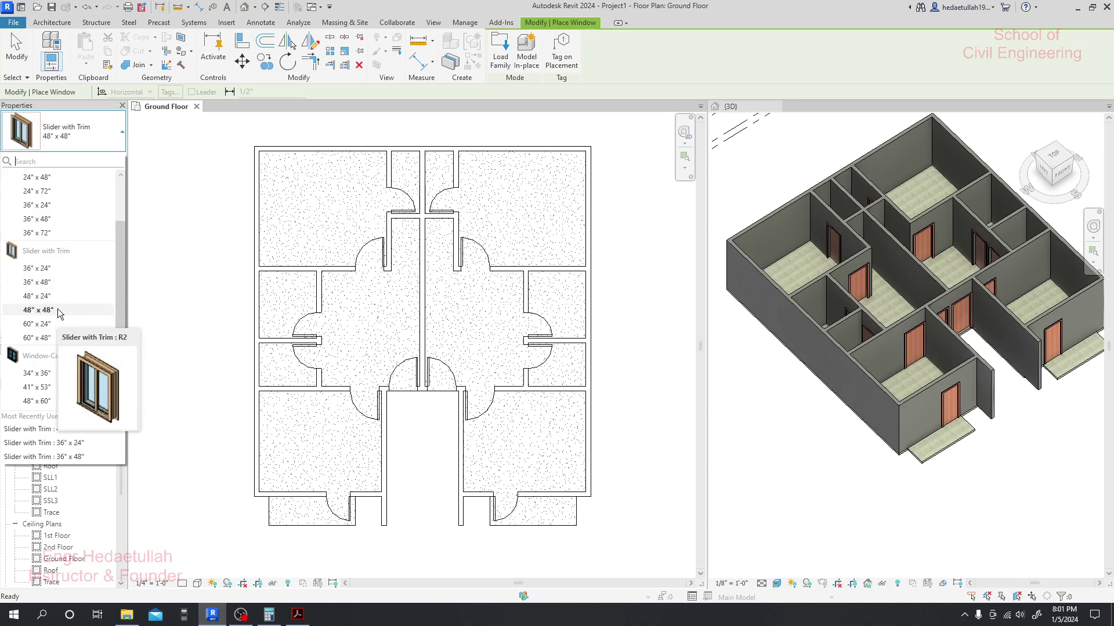
pyautogui.moveTo(40, 344)
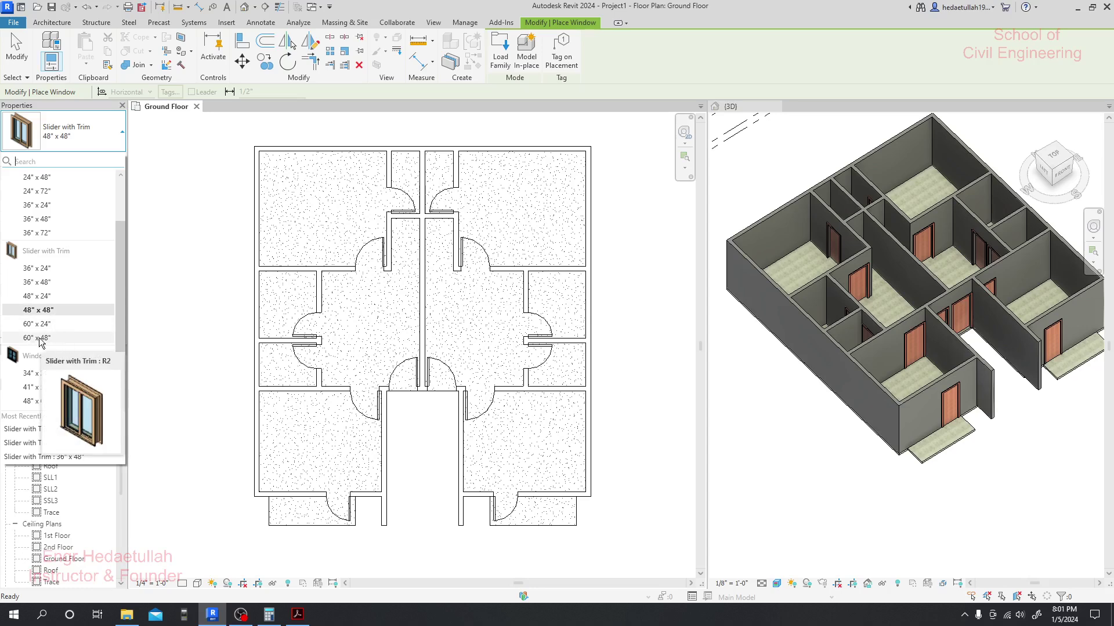
pyautogui.click(42, 337)
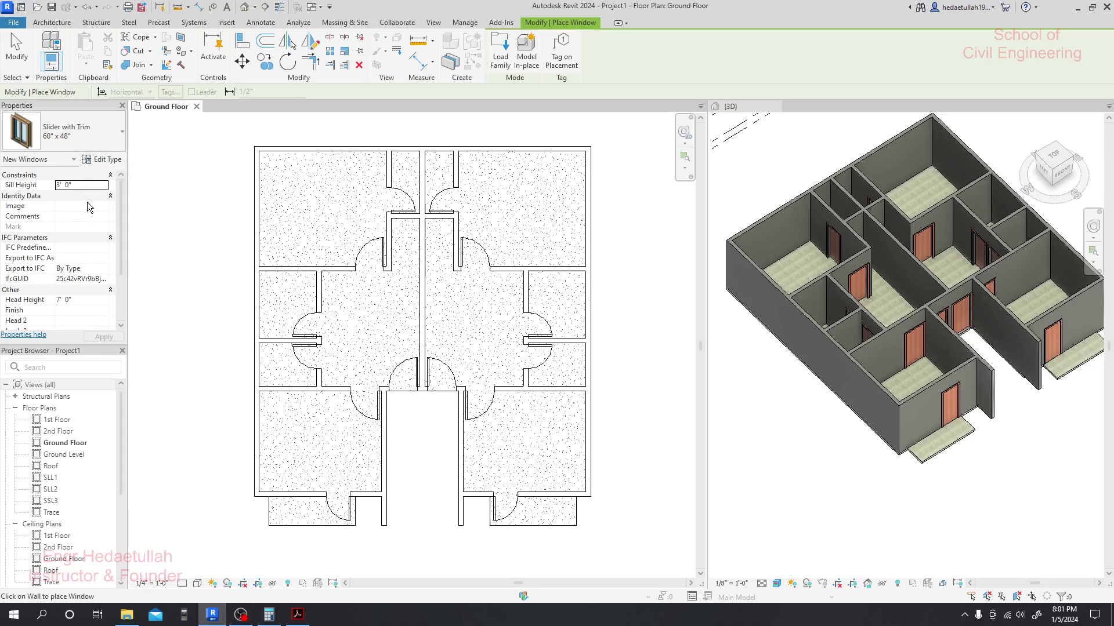
# - Change the Sill Height in Properties to 2' 0", correcting an accidental 7' 0" entry
pyautogui.click(62, 185)
pyautogui.doubleClick(56, 185)
pyautogui.write('7')
pyautogui.press('Return')
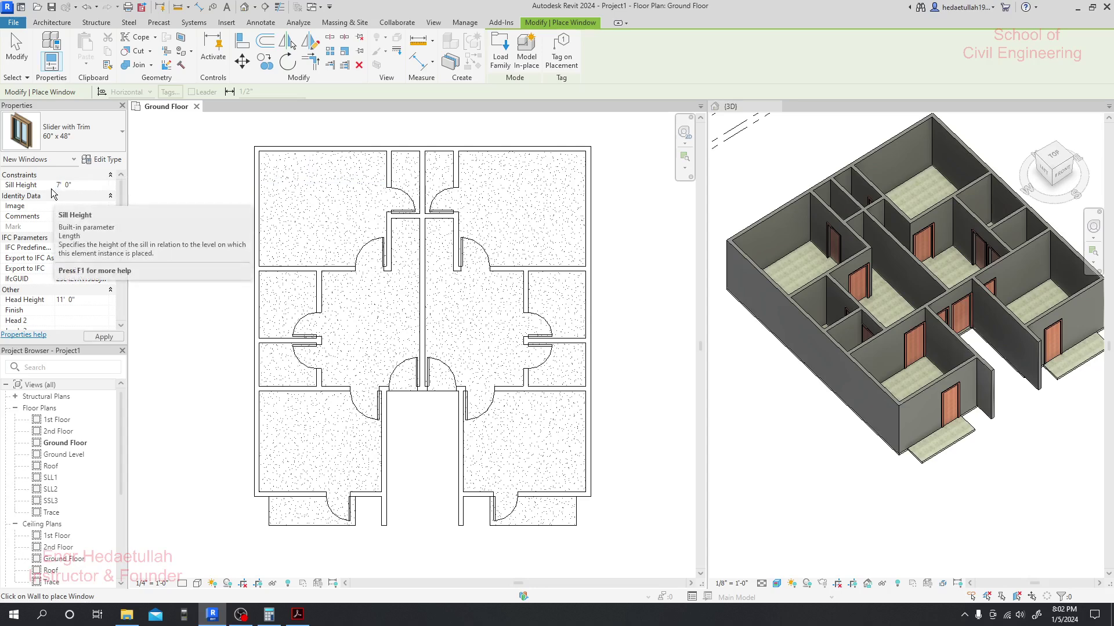
pyautogui.press('BackSpace')
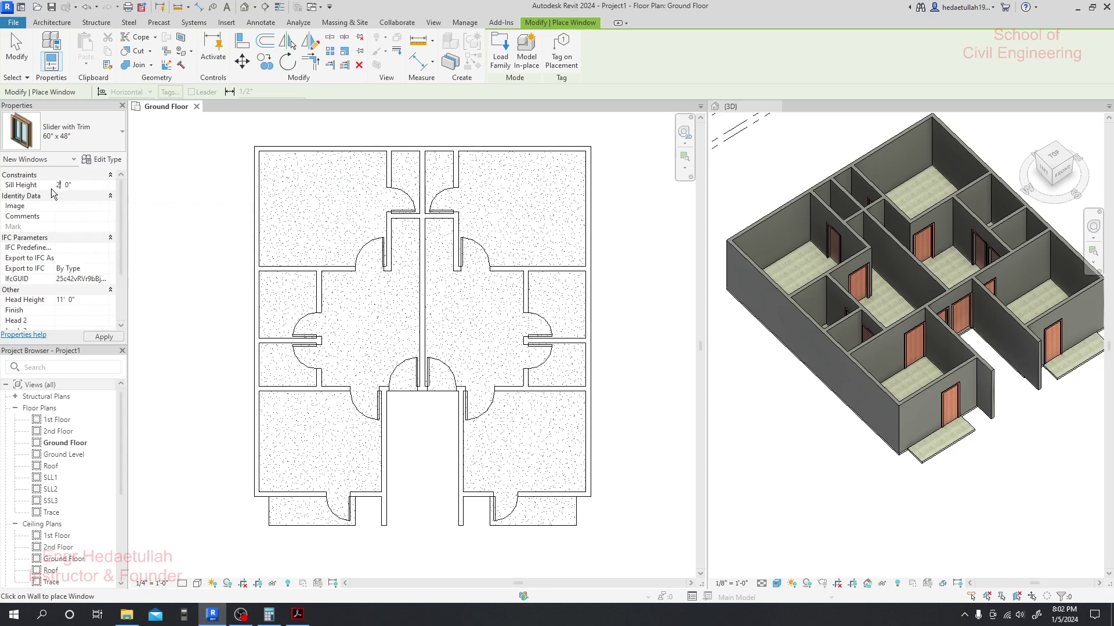
pyautogui.press('Return')
# - In Type Properties, set the slider window's Height to 5' 0"
pyautogui.click(104, 159)
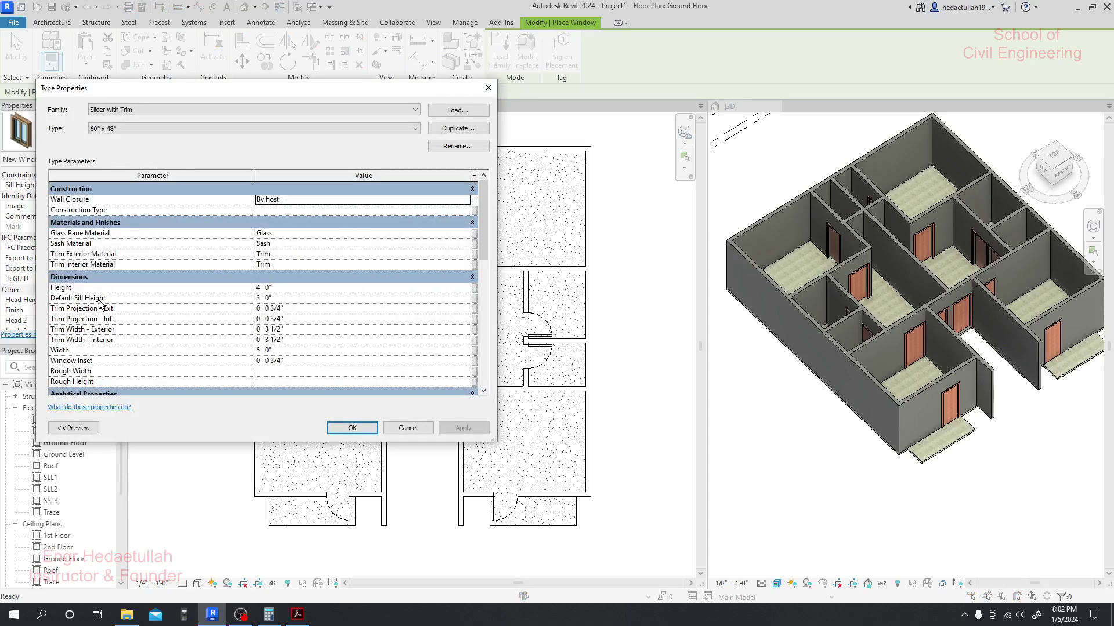
pyautogui.click(261, 288)
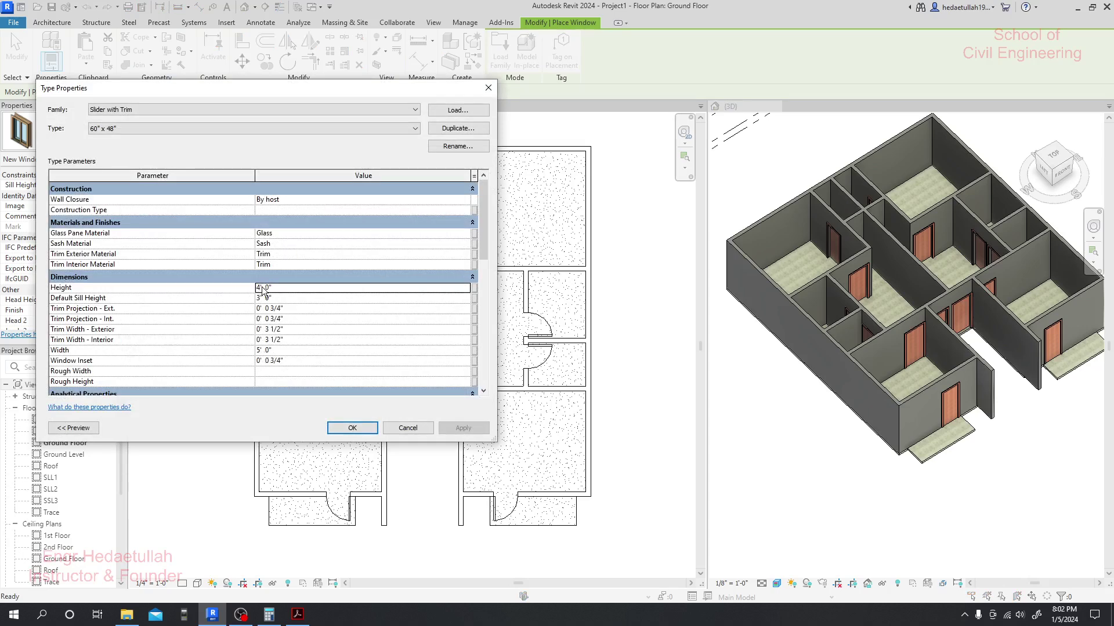
pyautogui.doubleClick(259, 287)
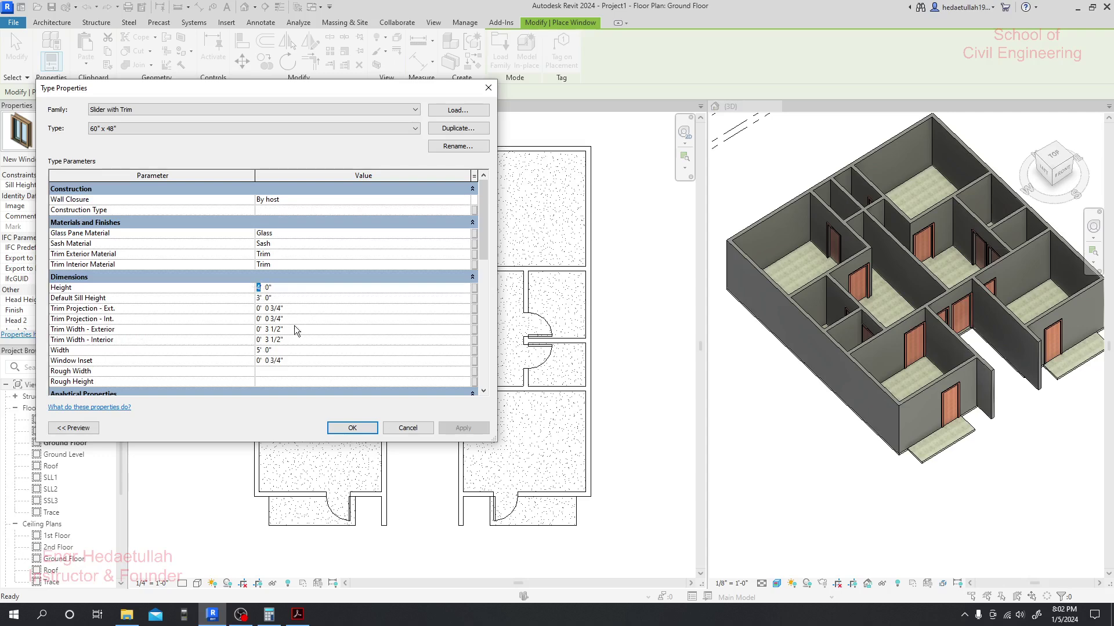
pyautogui.write('5')
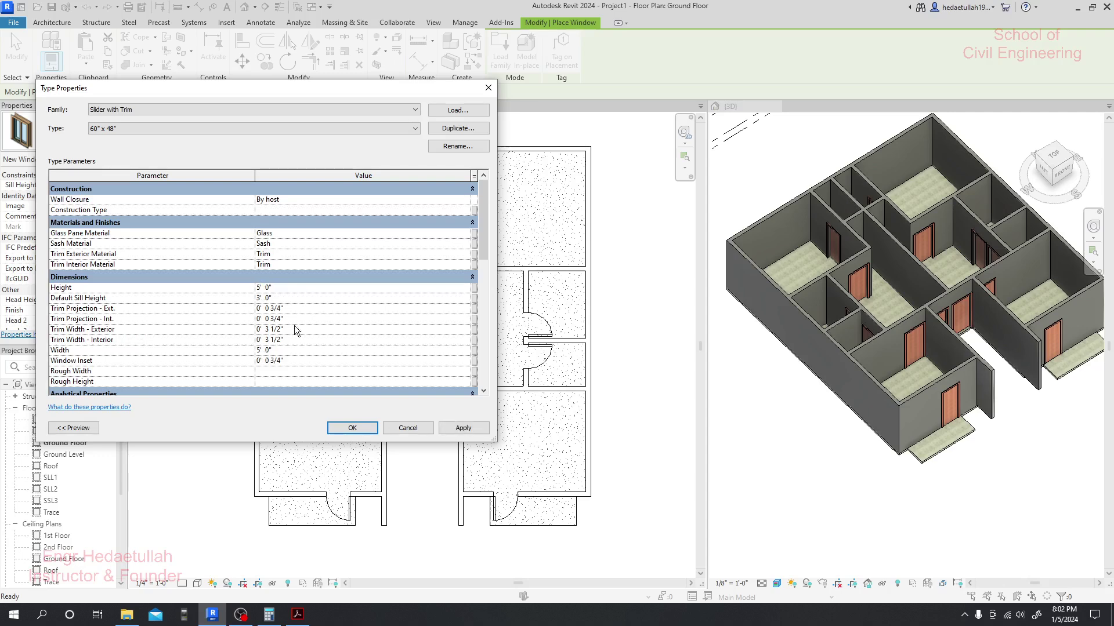
pyautogui.click(264, 352)
# - Duplicate the type and name the copy 60" x 60"
pyautogui.click(453, 131)
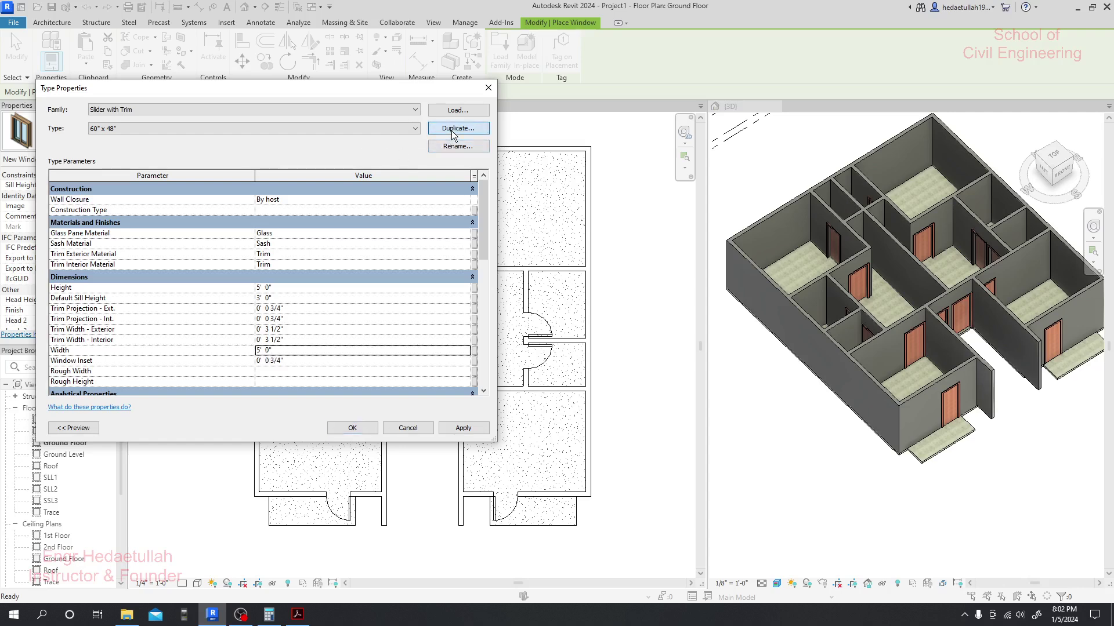
pyautogui.click(377, 250)
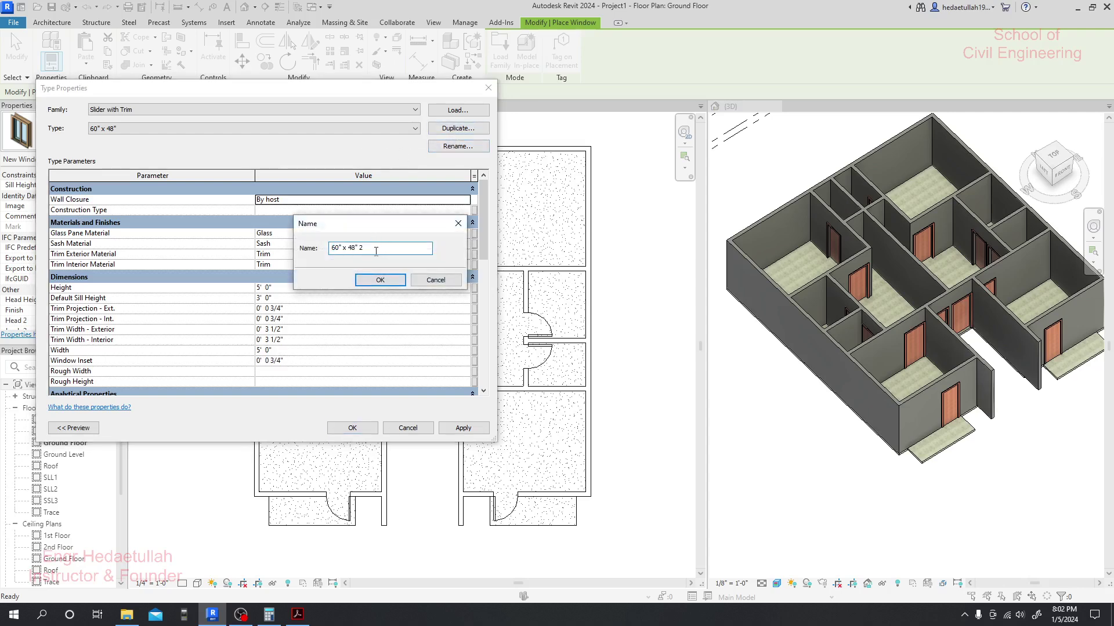
pyautogui.doubleClick(350, 248)
pyautogui.doubleClick(336, 247)
pyautogui.write('4')
pyautogui.press('BackSpace')
pyautogui.hotkey('ctrl', 'z')
pyautogui.hotkey('ctrl', 'z')
pyautogui.hotkey('ctrl', 'z')
pyautogui.write('60')
pyautogui.moveTo(364, 250); pyautogui.dragTo(349, 248)
pyautogui.write('6')
pyautogui.click(380, 279)
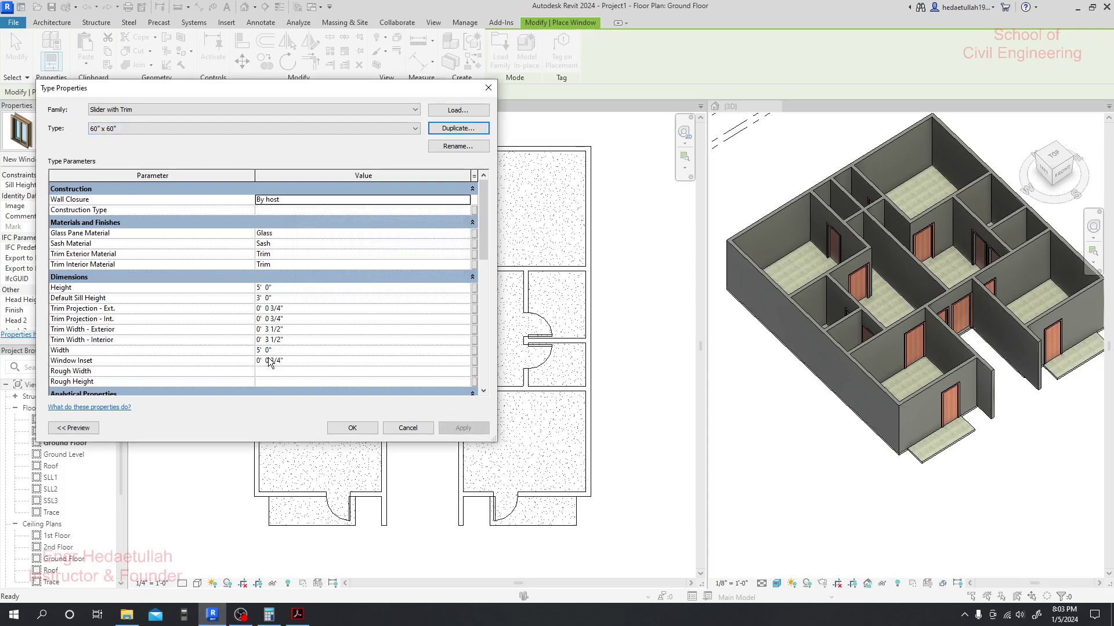
# - Confirm the 5' 0" height and width and close Type Properties with OK
pyautogui.click(269, 287)
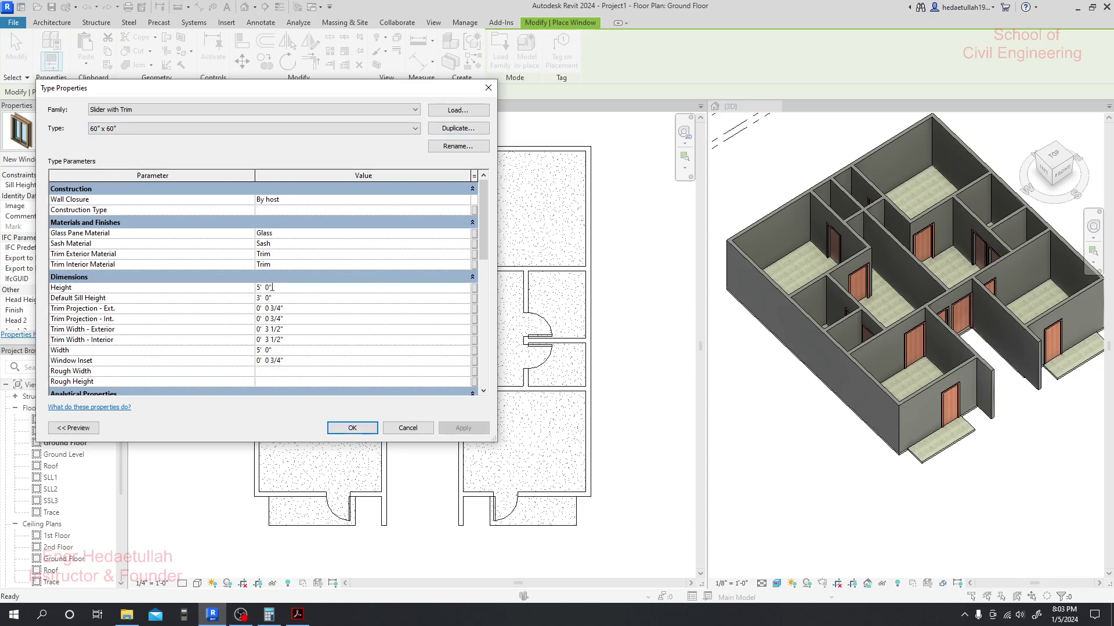
pyautogui.click(265, 351)
pyautogui.click(362, 432)
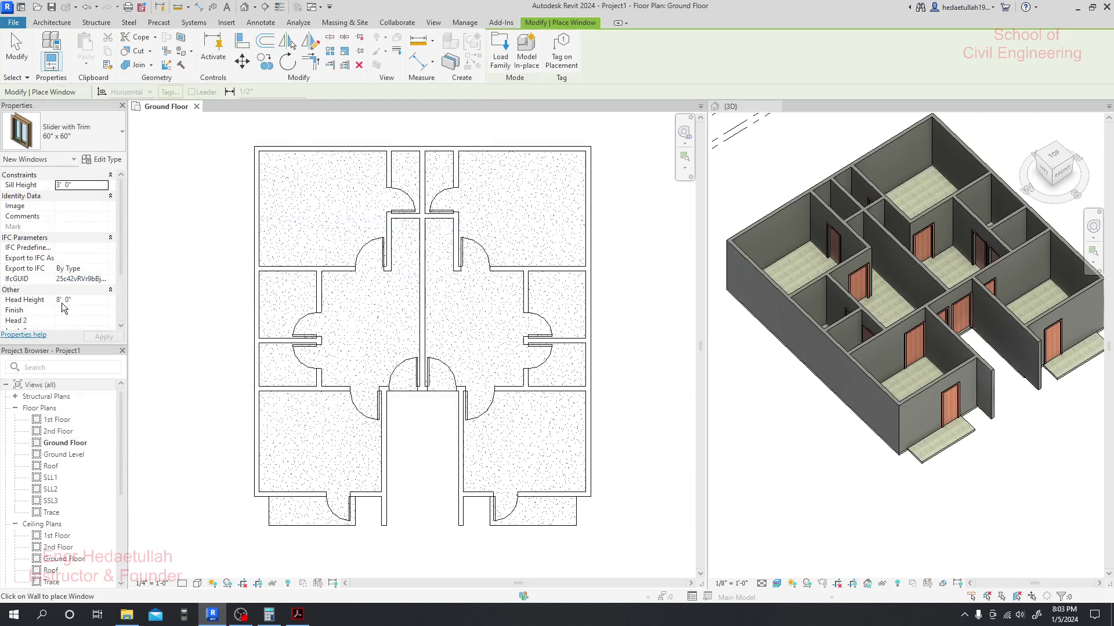
# - Set the Sill Height to 2' 0" after correcting mistyped entries
pyautogui.doubleClick(59, 185)
pyautogui.write('4')
pyautogui.doubleClick(58, 186)
pyautogui.write('7')
pyautogui.press('BackSpace')
pyautogui.write('2')
pyautogui.press('Return')
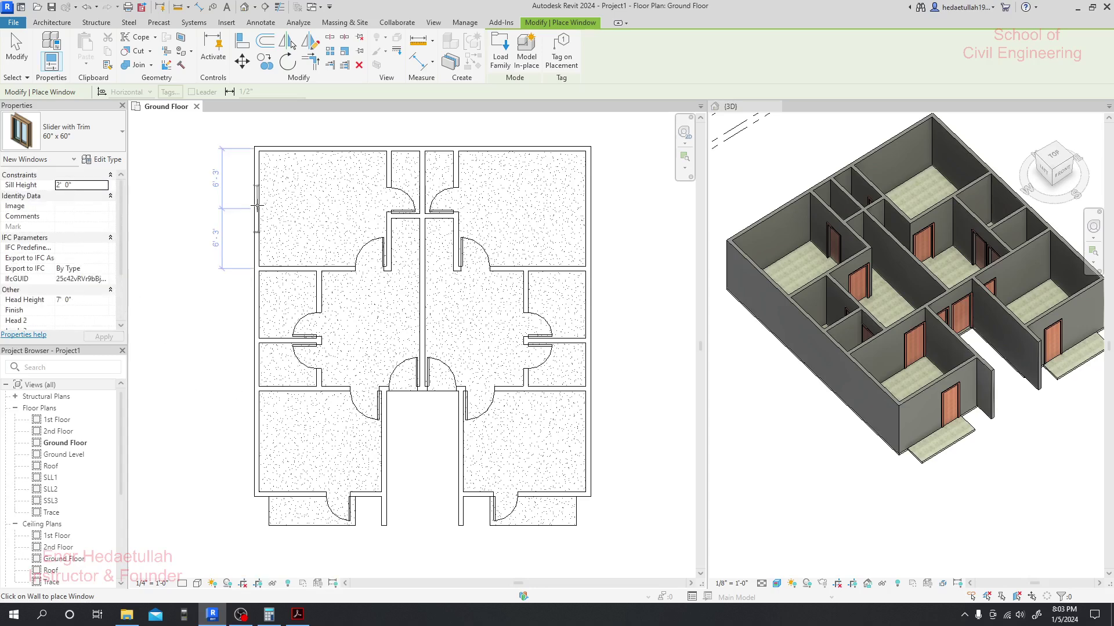
# - Place the 60" x 60" slider window in the top-left room's outer left wall and check it in 3D
pyautogui.scroll(4, 258, 206)
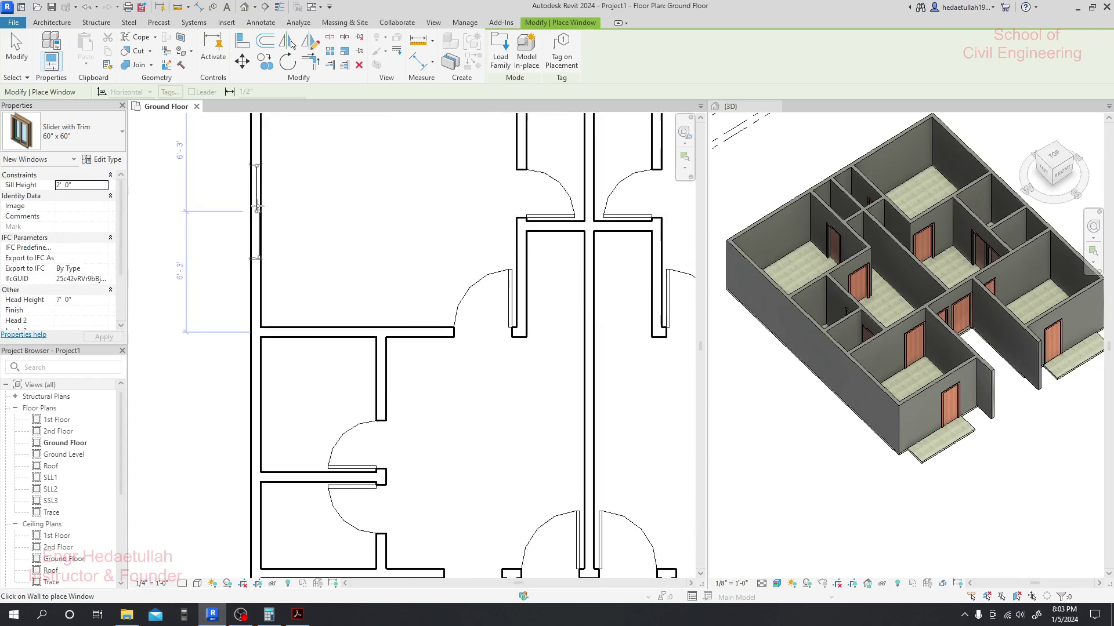
pyautogui.scroll(-2, 267, 280)
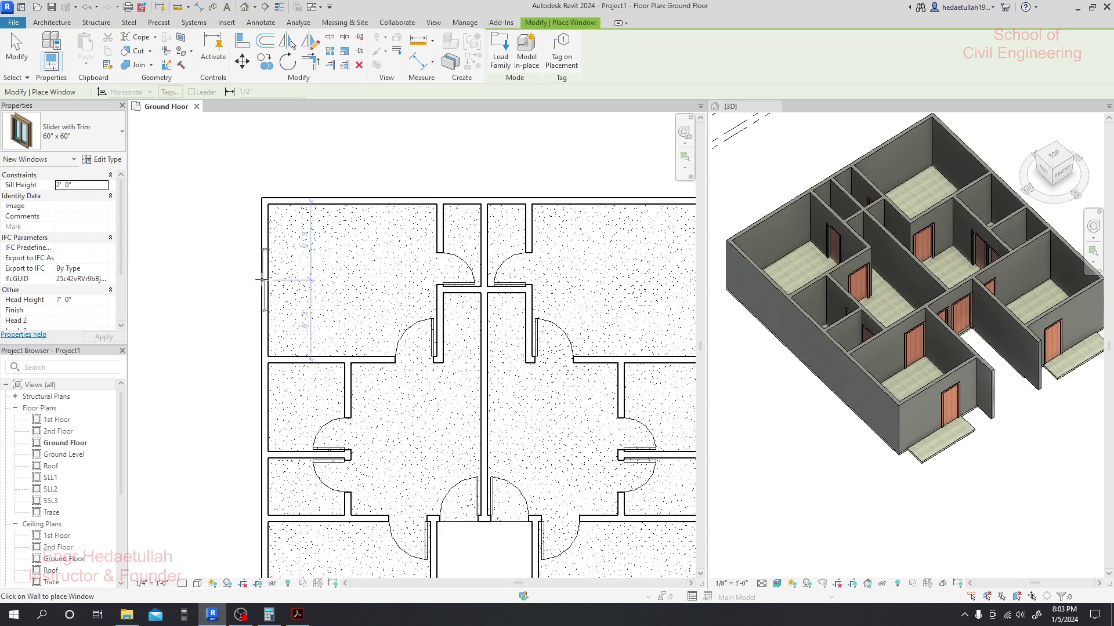
pyautogui.click(260, 279)
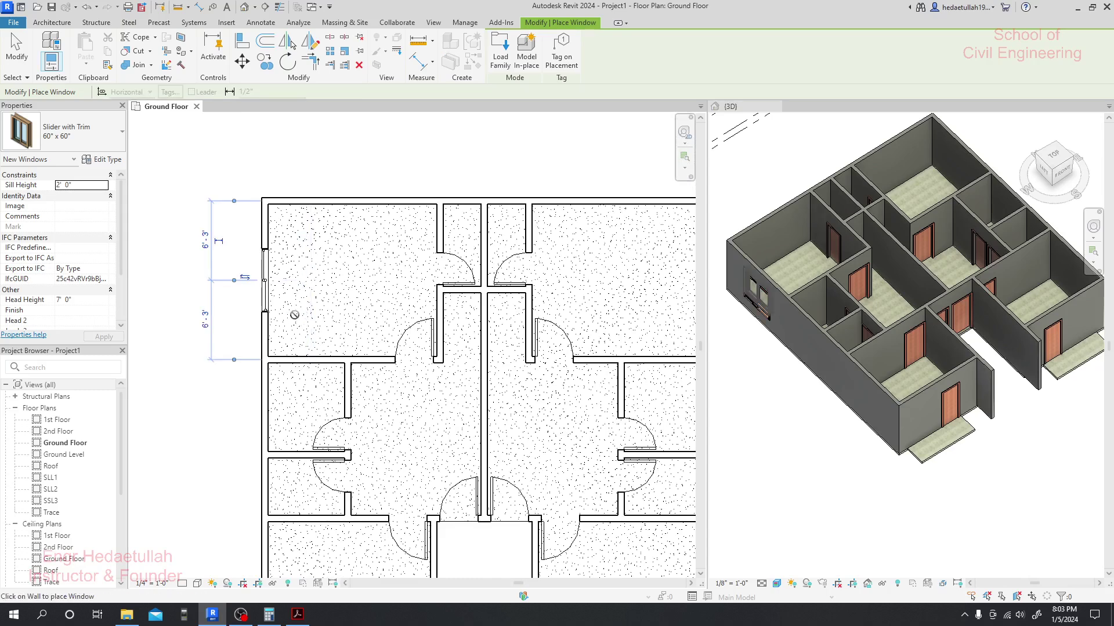
pyautogui.scroll(4, 754, 323)
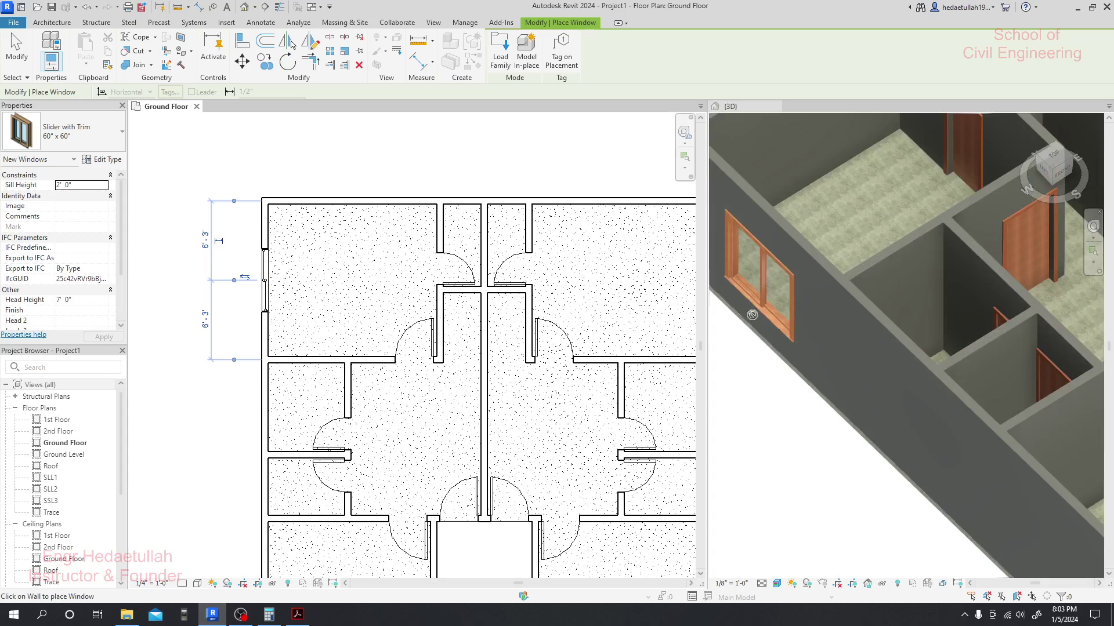
pyautogui.scroll(6, 777, 394)
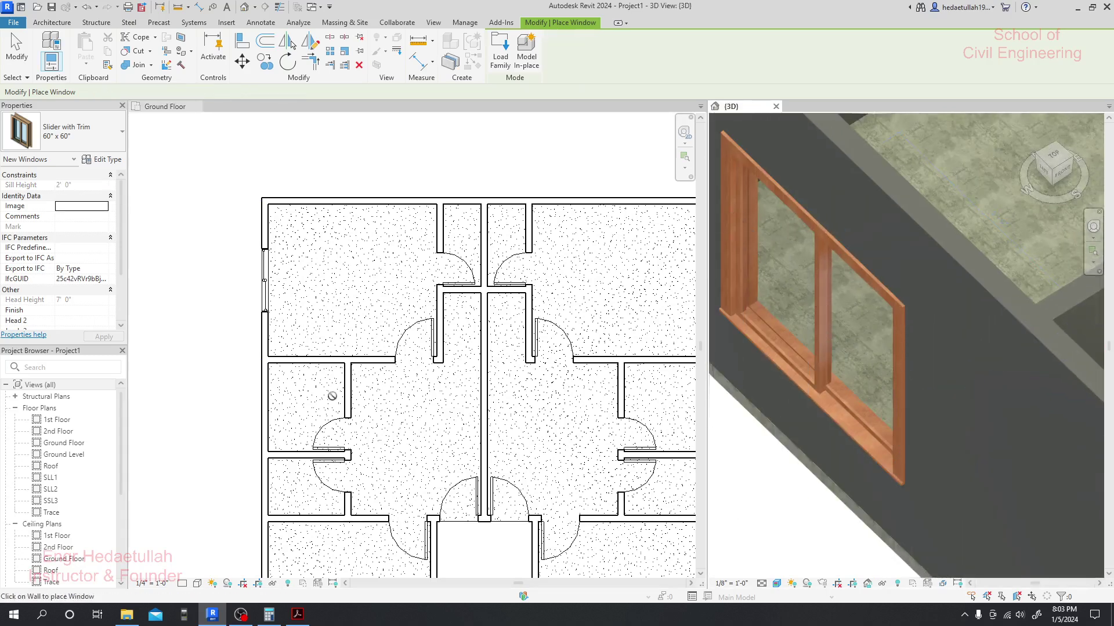
pyautogui.press('Escape')
pyautogui.press('Escape')
pyautogui.click(265, 279)
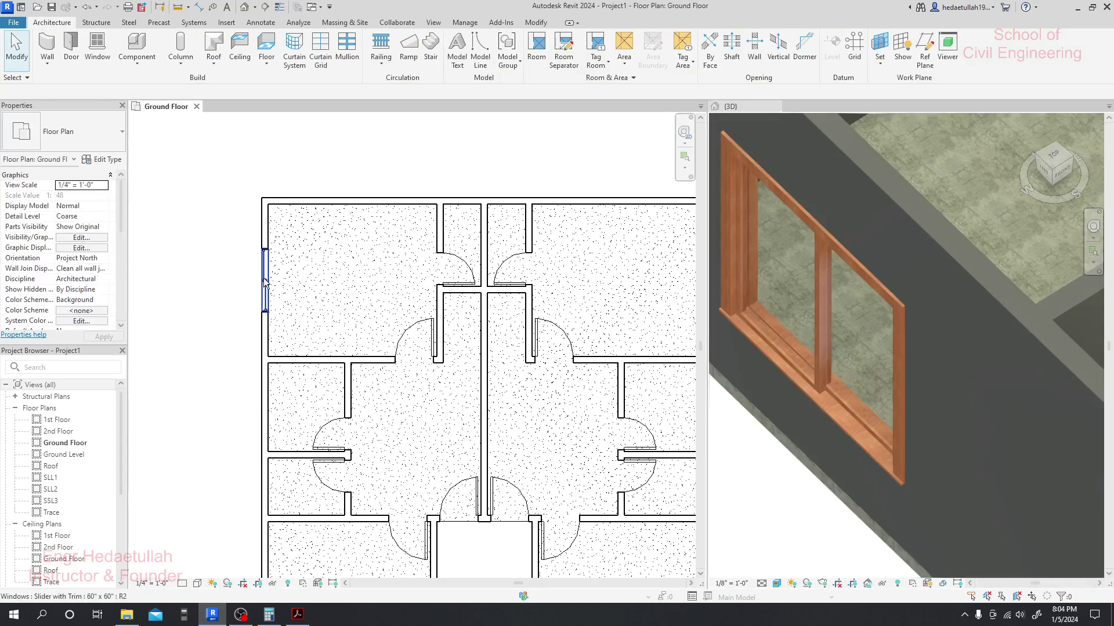
# - Inspect the placed window in the 3D and plan views, deselect it, and restart window placement
pyautogui.click(265, 283)
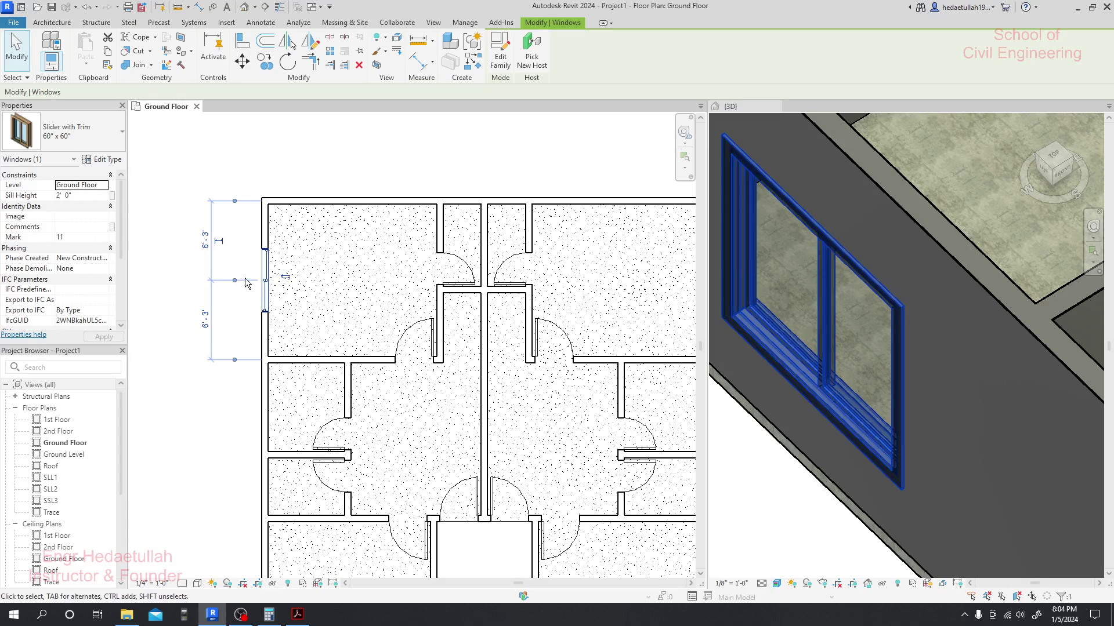
pyautogui.click(791, 505)
pyautogui.click(779, 502)
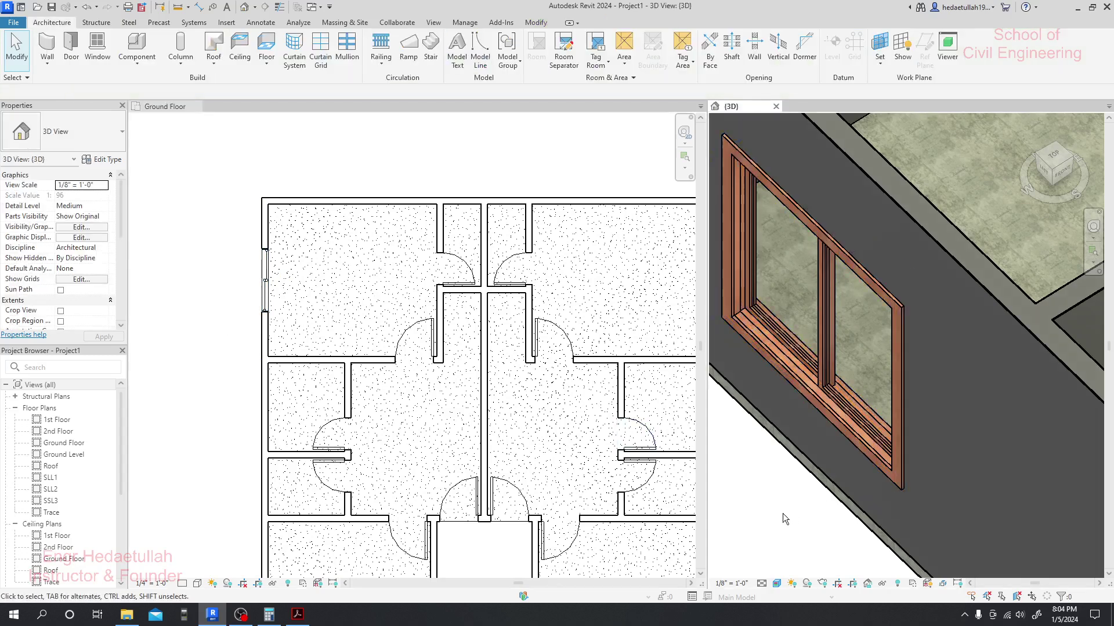
pyautogui.click(266, 289)
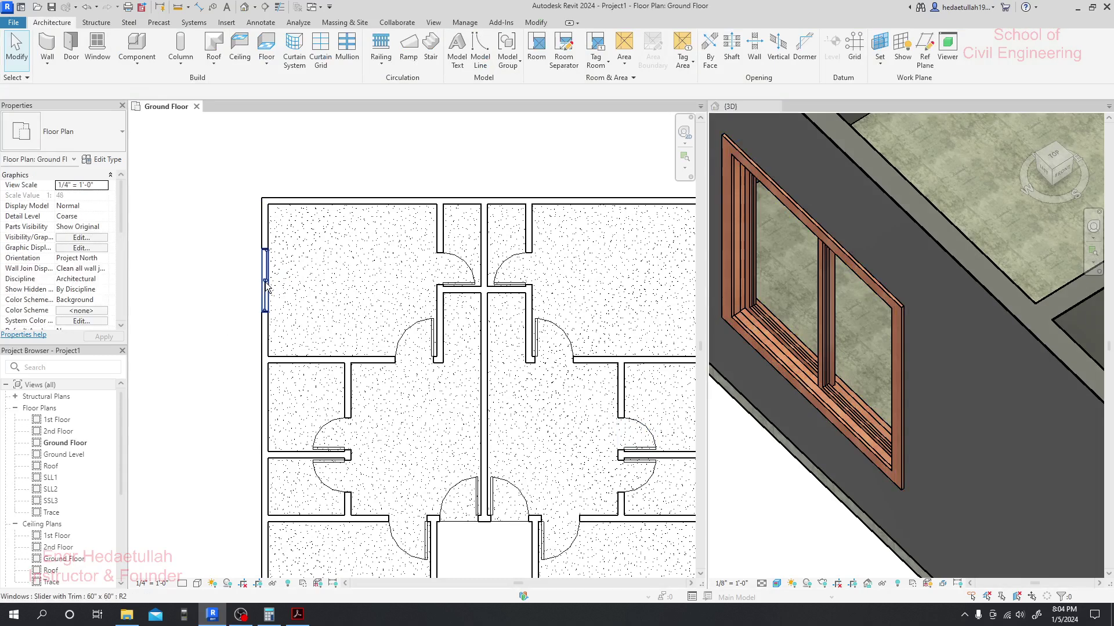
pyautogui.click(266, 288)
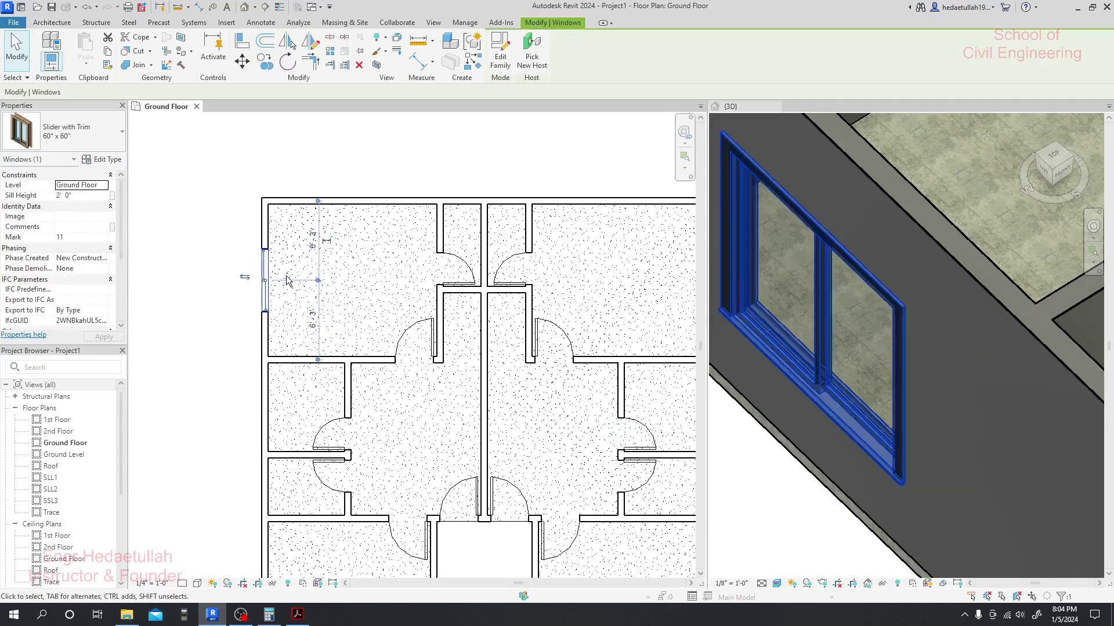
pyautogui.click(243, 307)
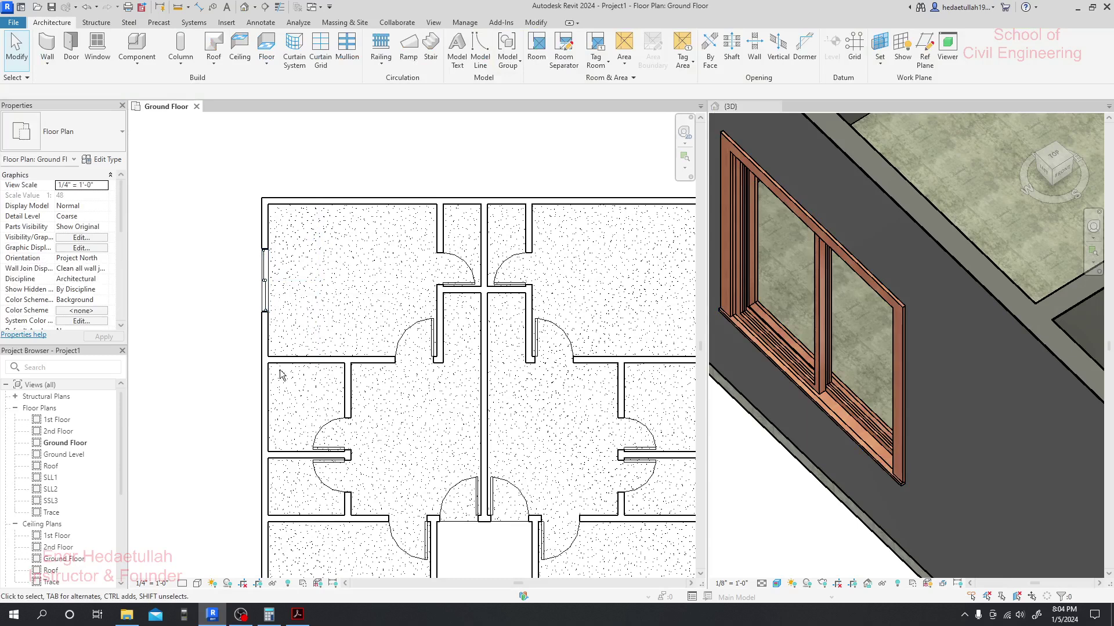
pyautogui.click(98, 57)
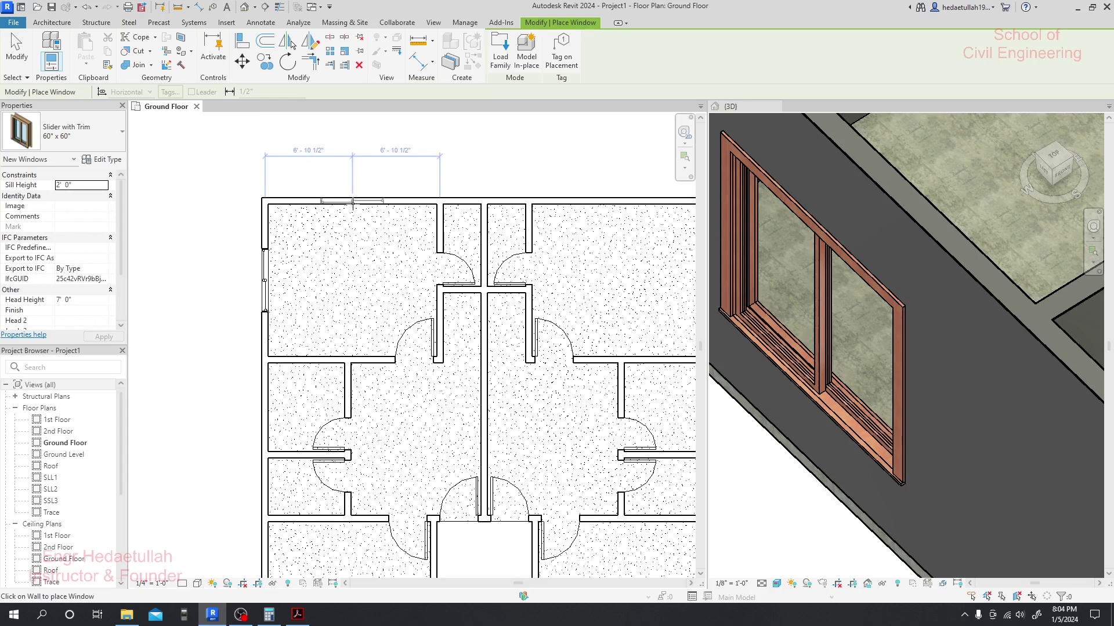
# - Place 60" x 60" slider windows in the top exterior wall and the left exterior wall
pyautogui.click(353, 198)
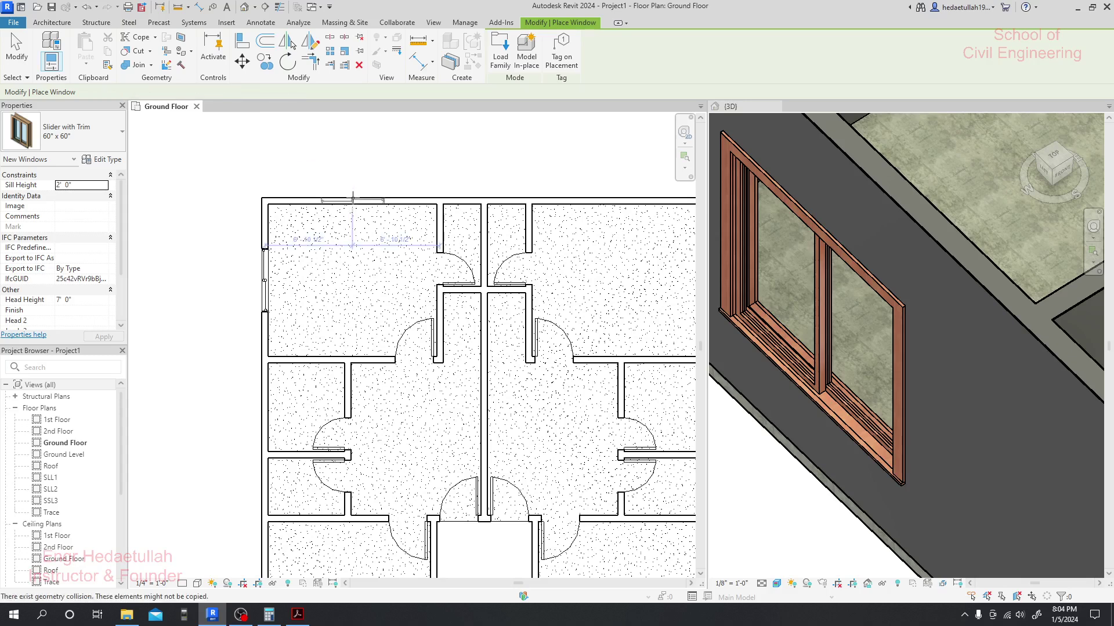
pyautogui.scroll(-3, 406, 256)
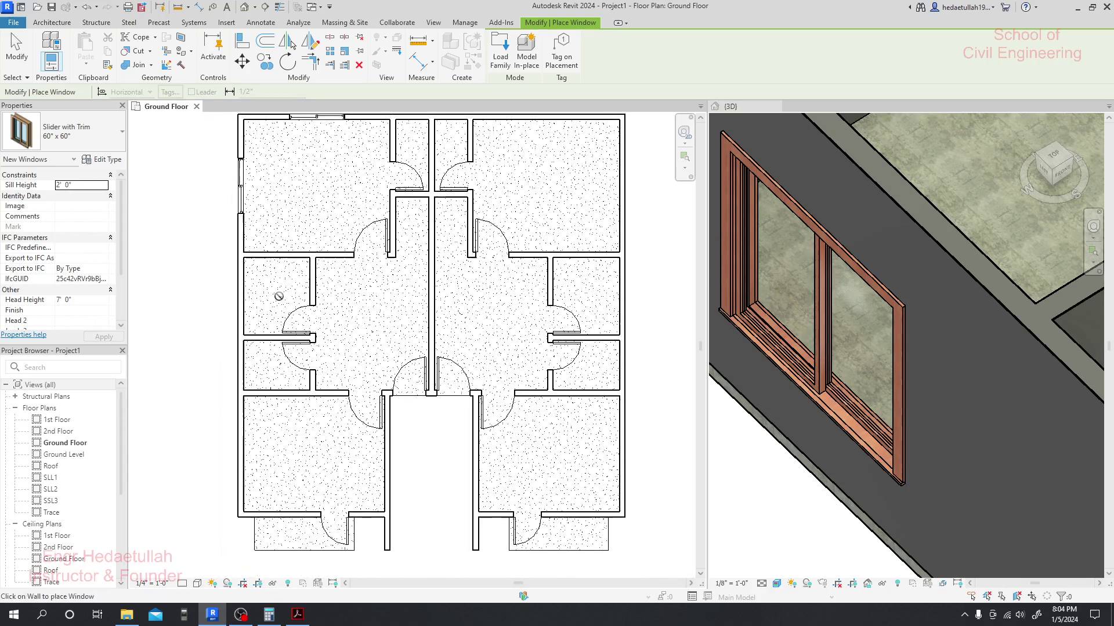
pyautogui.moveTo(275, 313); pyautogui.dragTo(324, 225, button='middle')
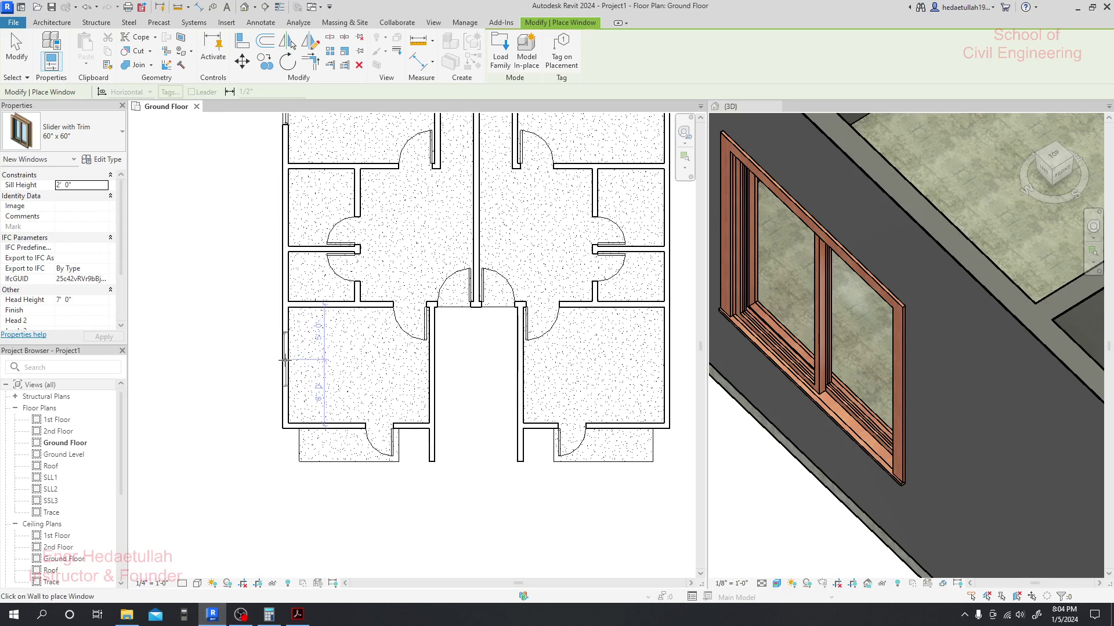
pyautogui.scroll(1, 284, 360)
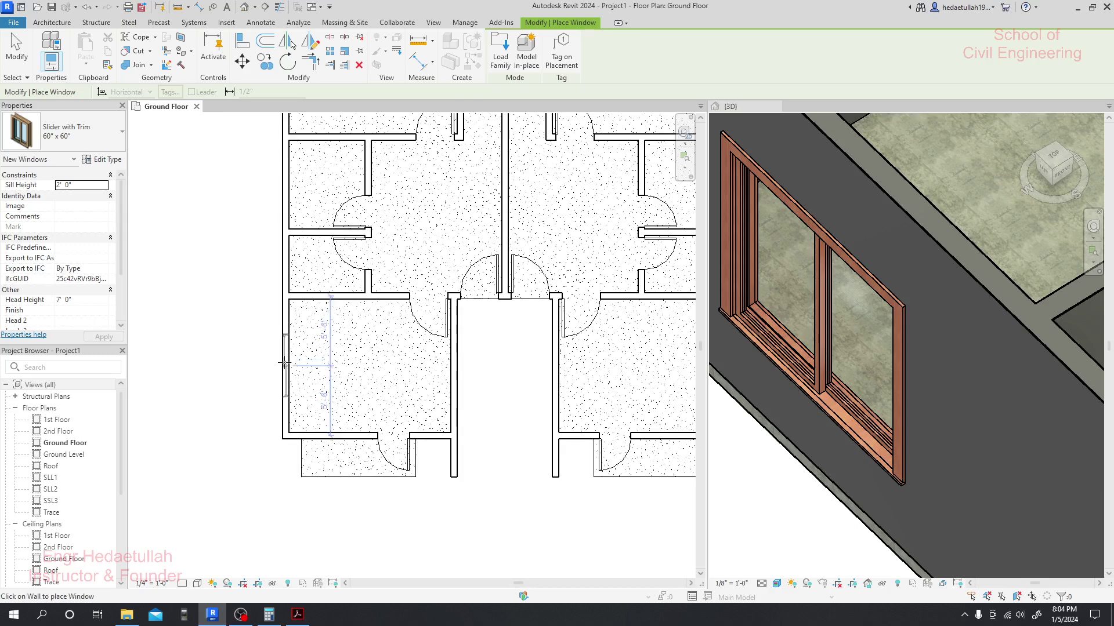
pyautogui.click(284, 364)
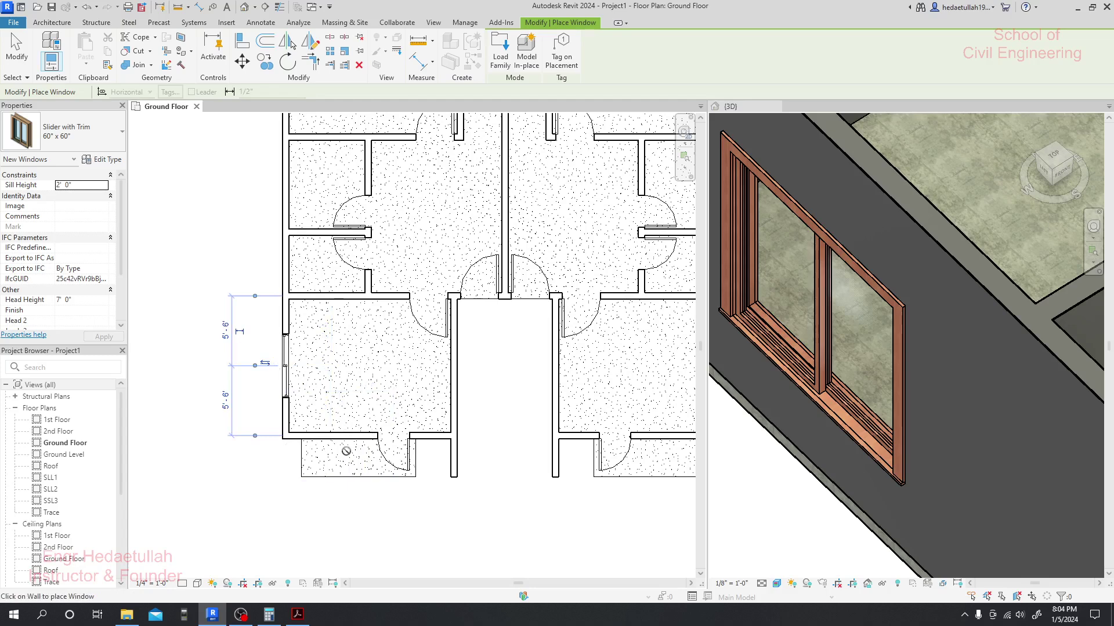
pyautogui.click(122, 132)
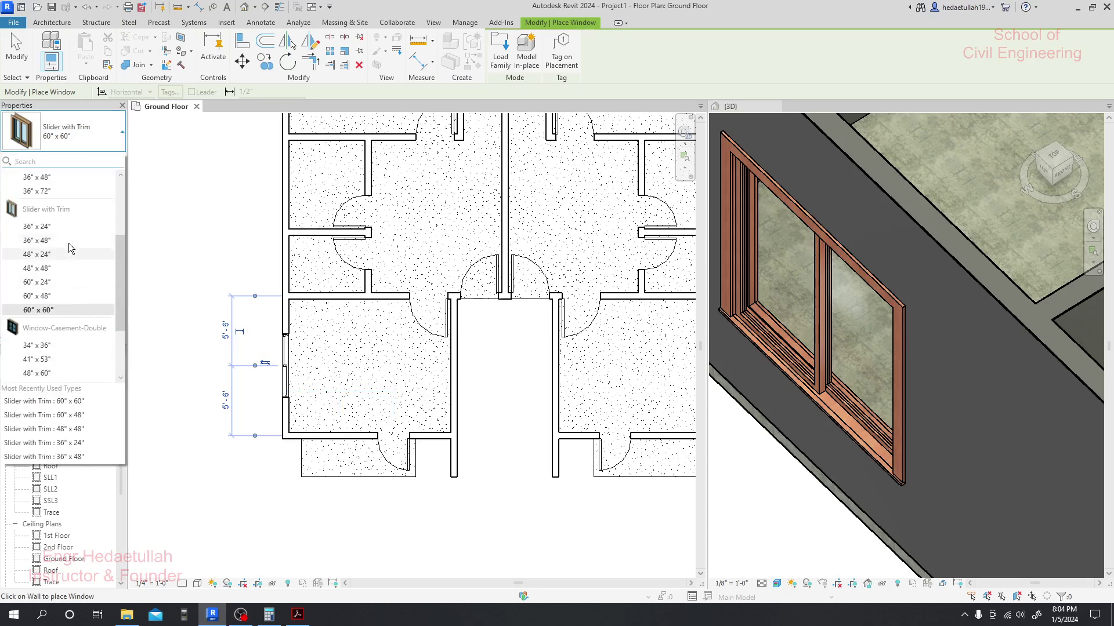
# - Switch to Slider with Trim 60" x 48", apply a 2' 0" sill, and place it in the lower-left room's bottom wall
pyautogui.click(58, 296)
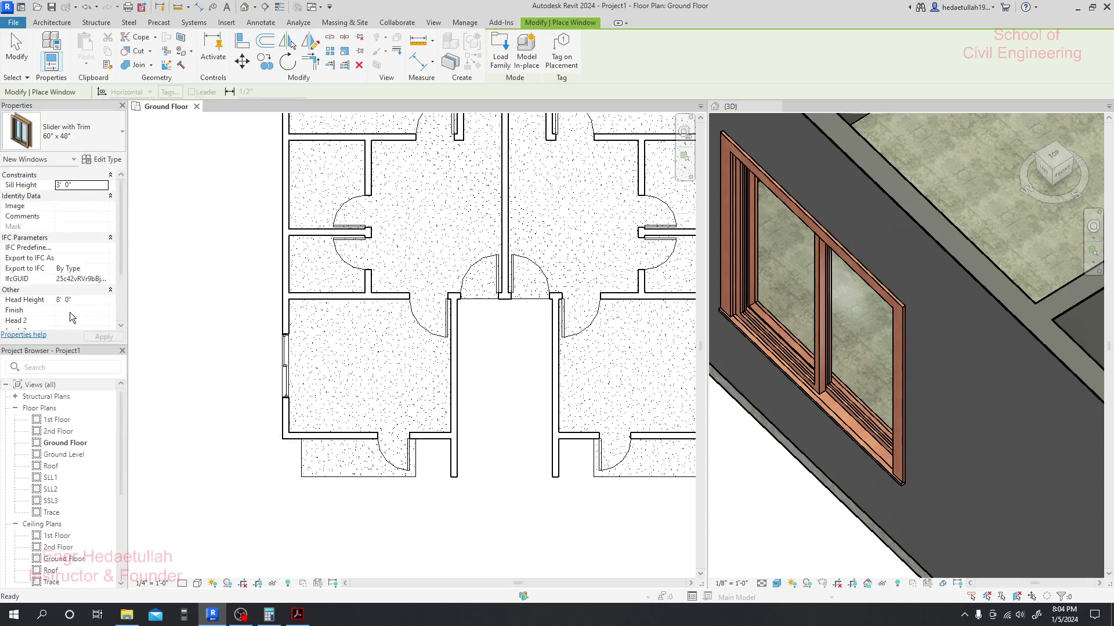
pyautogui.click(60, 184)
pyautogui.doubleClick(59, 185)
pyautogui.write('2')
pyautogui.click(79, 196)
pyautogui.click(104, 336)
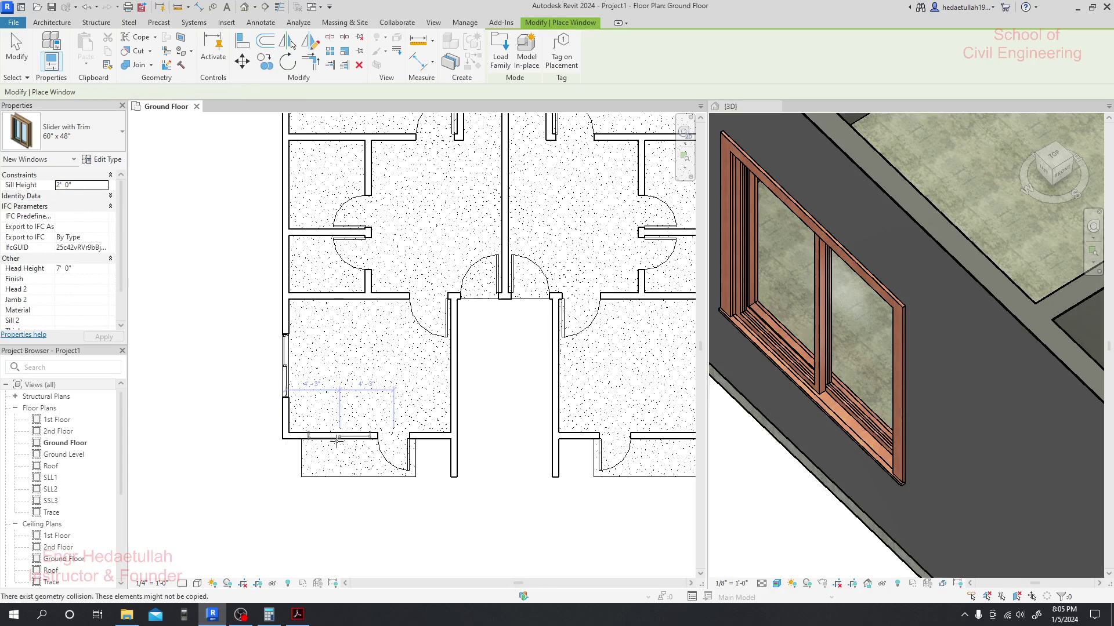
pyautogui.click(337, 441)
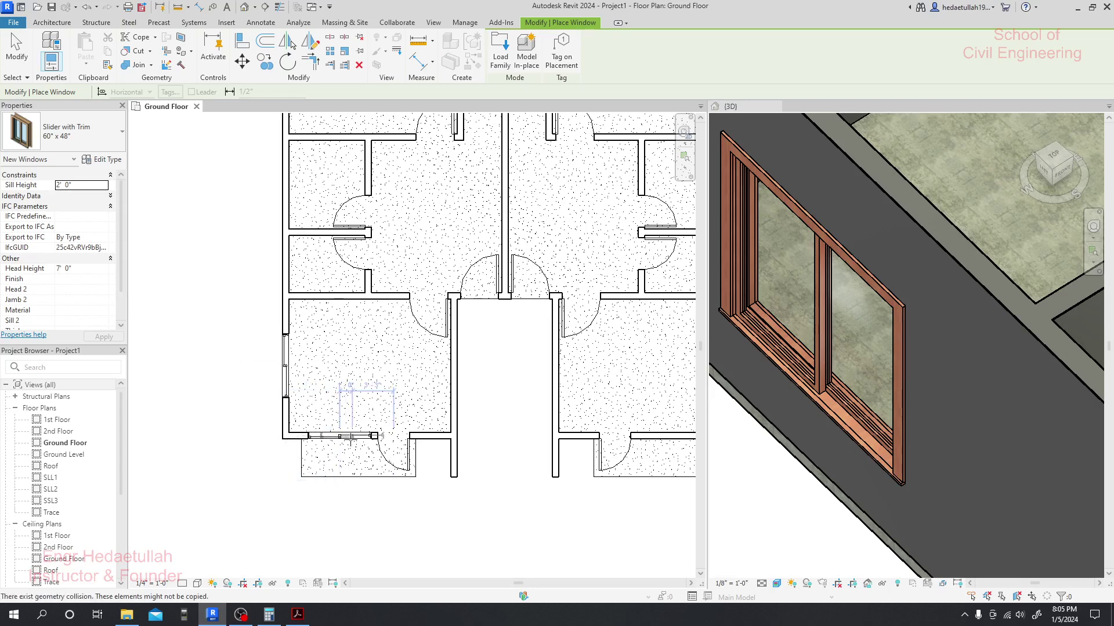
pyautogui.click(96, 160)
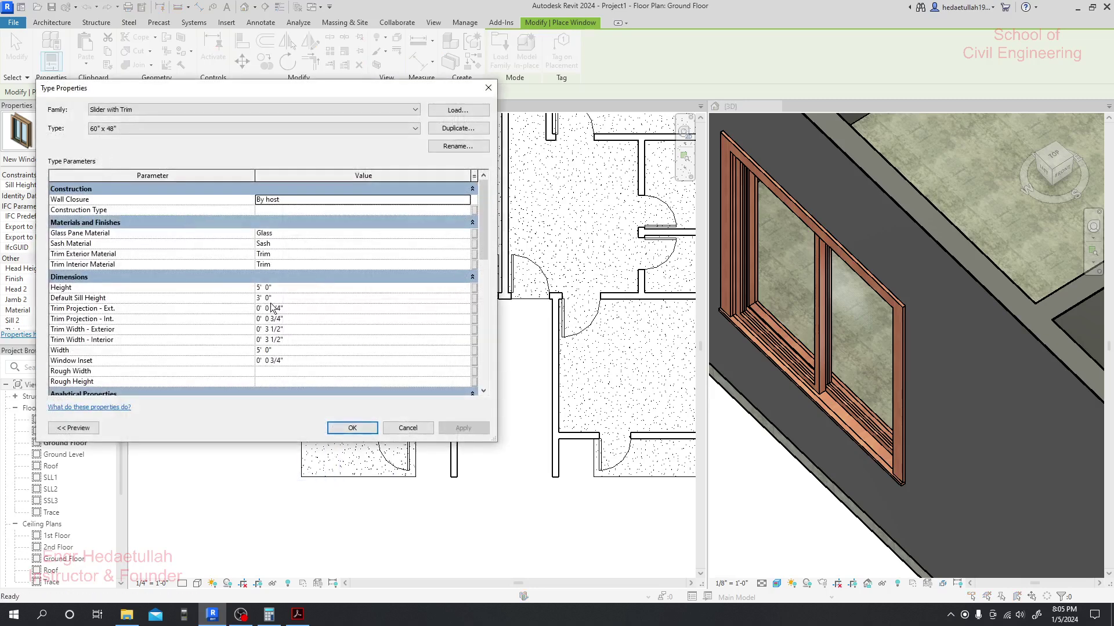
# - Change the 60" x 48" type's Width from 5' 0" to 4' 0" and apply it
pyautogui.click(262, 348)
pyautogui.moveTo(260, 349); pyautogui.dragTo(253, 352)
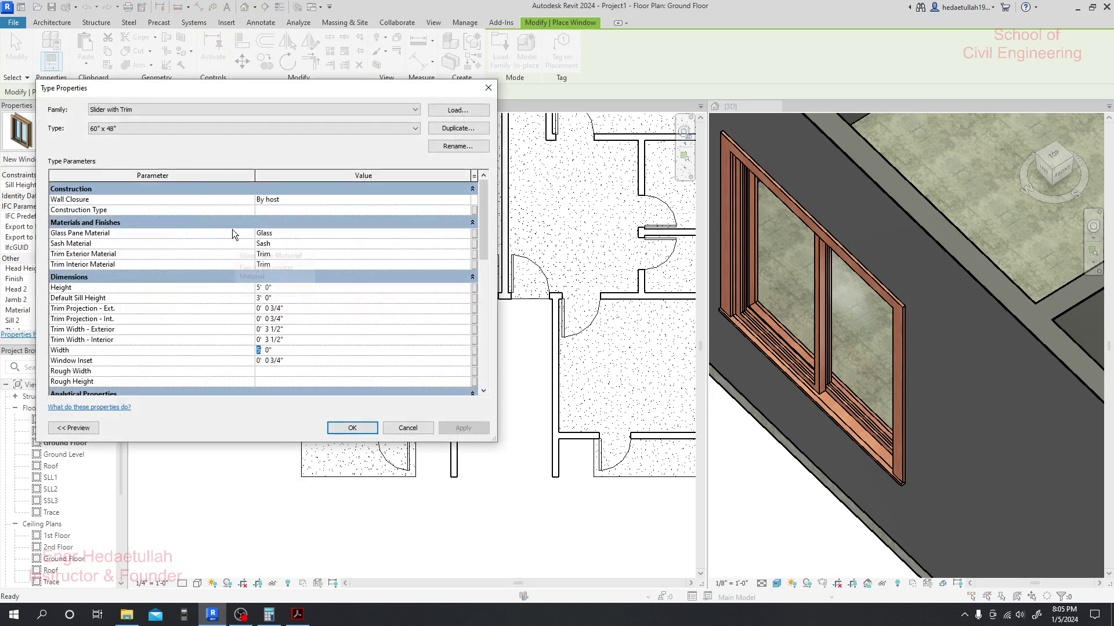
pyautogui.write('4')
pyautogui.click(464, 428)
pyautogui.click(352, 427)
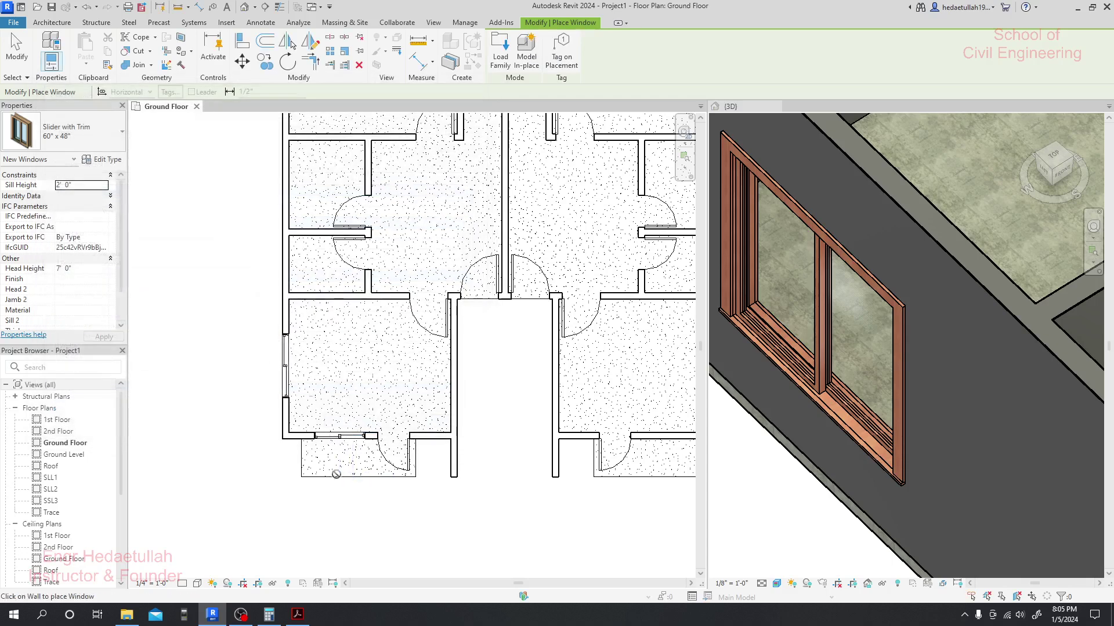
# - End window placement and inspect the new window in the bottom wall
pyautogui.scroll(3, 330, 440)
pyautogui.press('Escape')
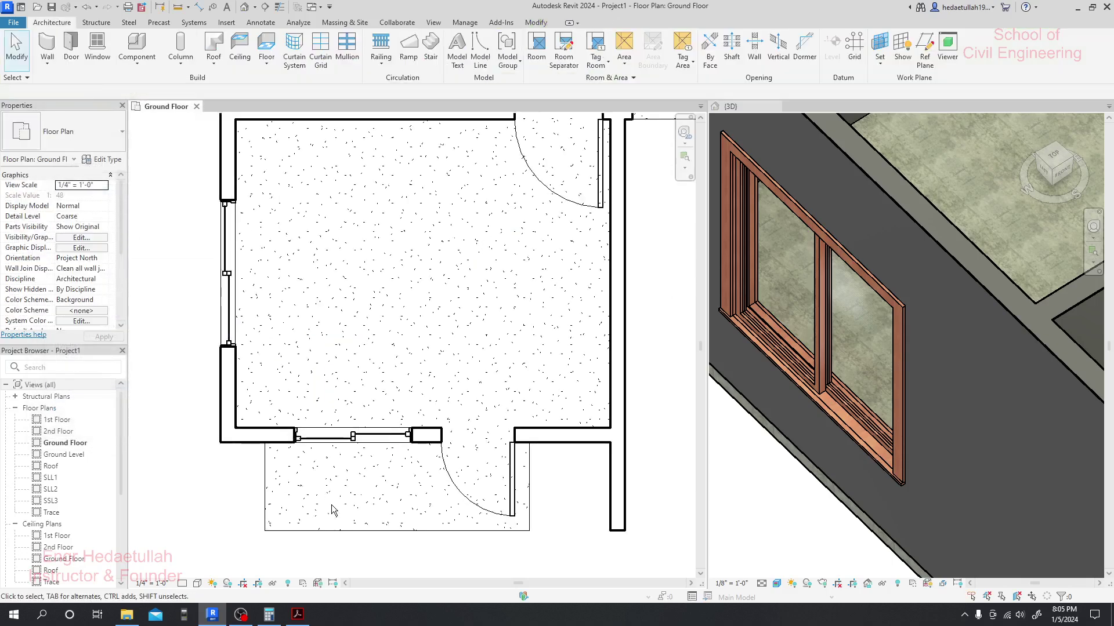
pyautogui.click(360, 435)
pyautogui.scroll(-4, 368, 453)
pyautogui.click(208, 444)
pyautogui.scroll(-4, 209, 446)
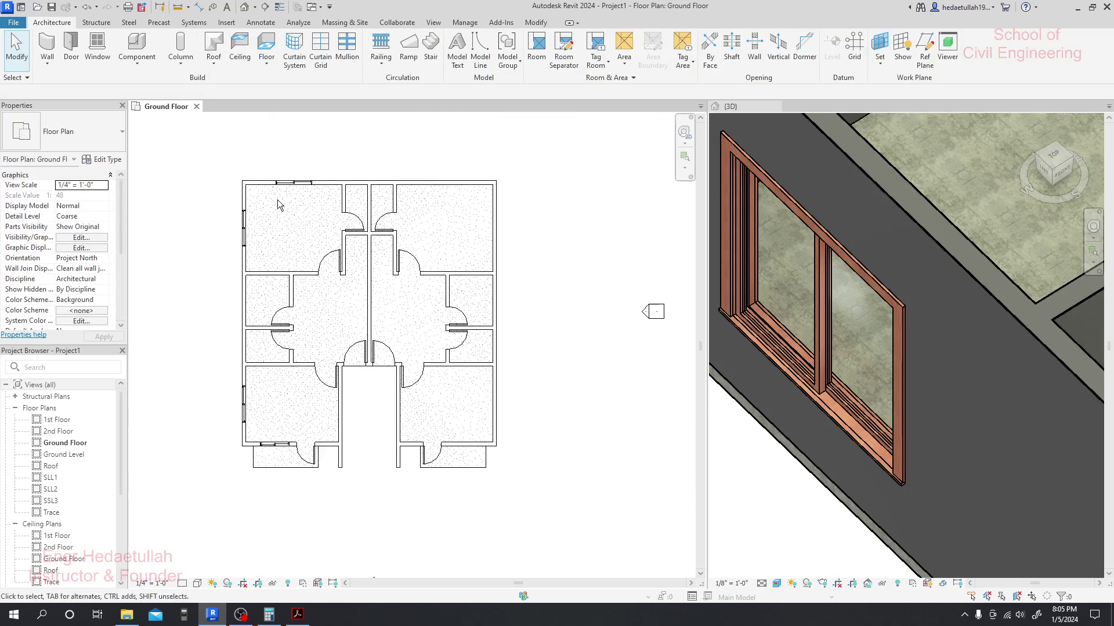
# - Place a 60" x 48" slider in the middle-left room's left wall and pan the 3D view to review windows
pyautogui.scroll(3, 259, 293)
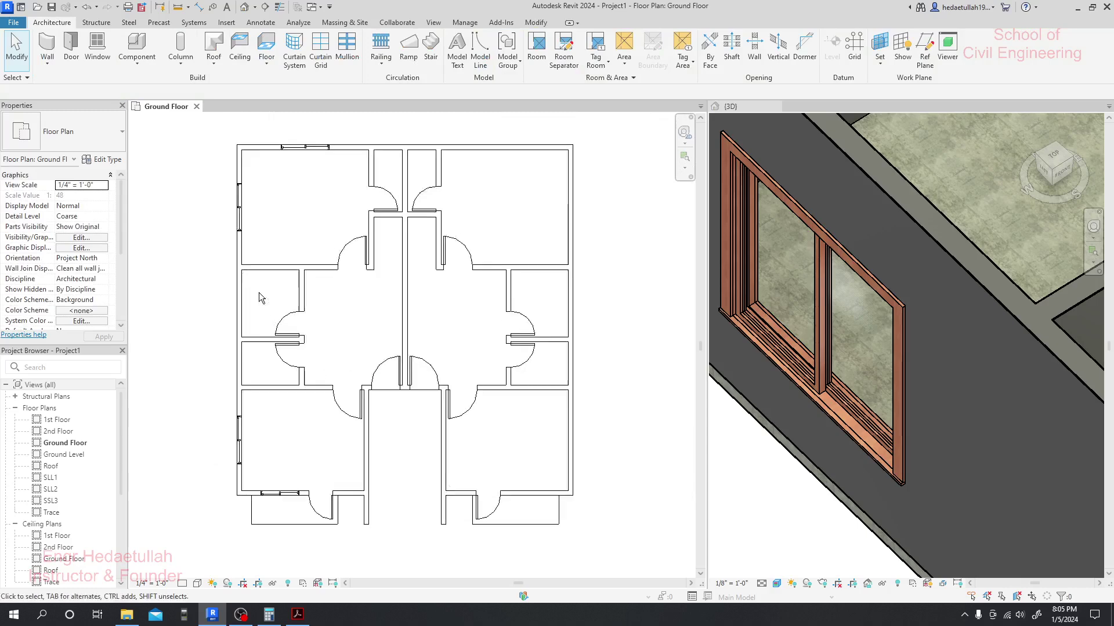
pyautogui.click(97, 46)
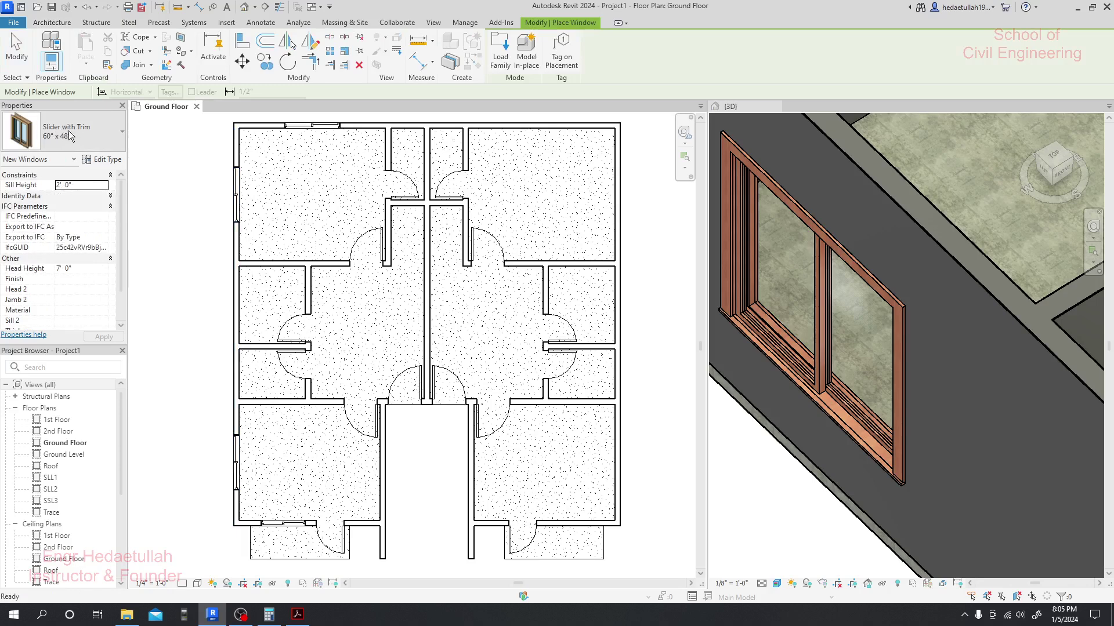
pyautogui.click(235, 305)
pyautogui.scroll(3, 244, 324)
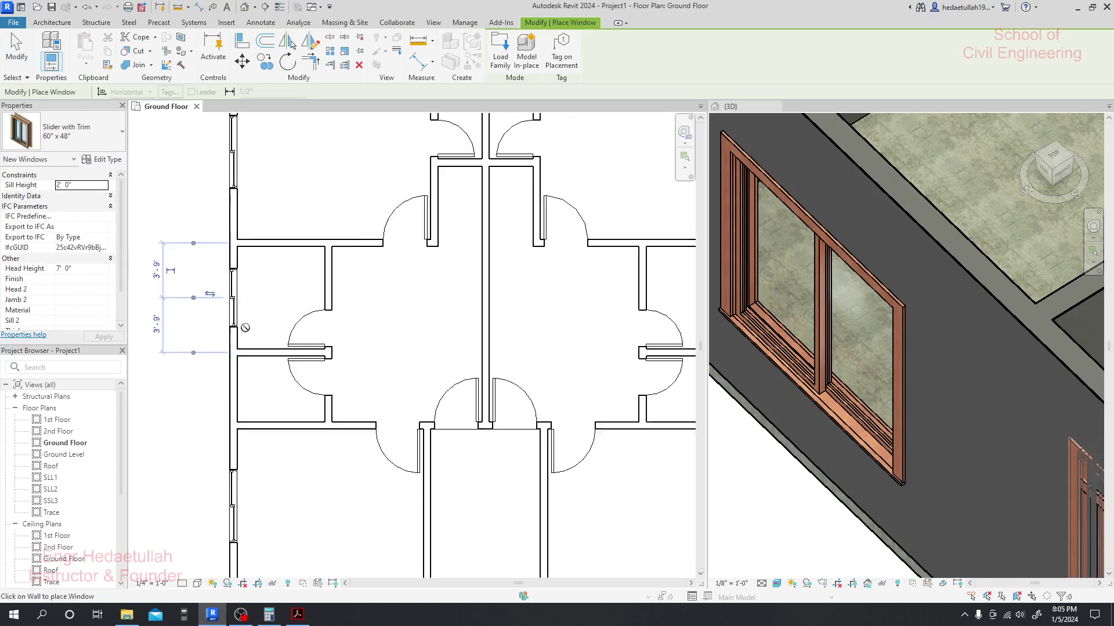
pyautogui.scroll(-2, 243, 324)
pyautogui.scroll(-3, 759, 380)
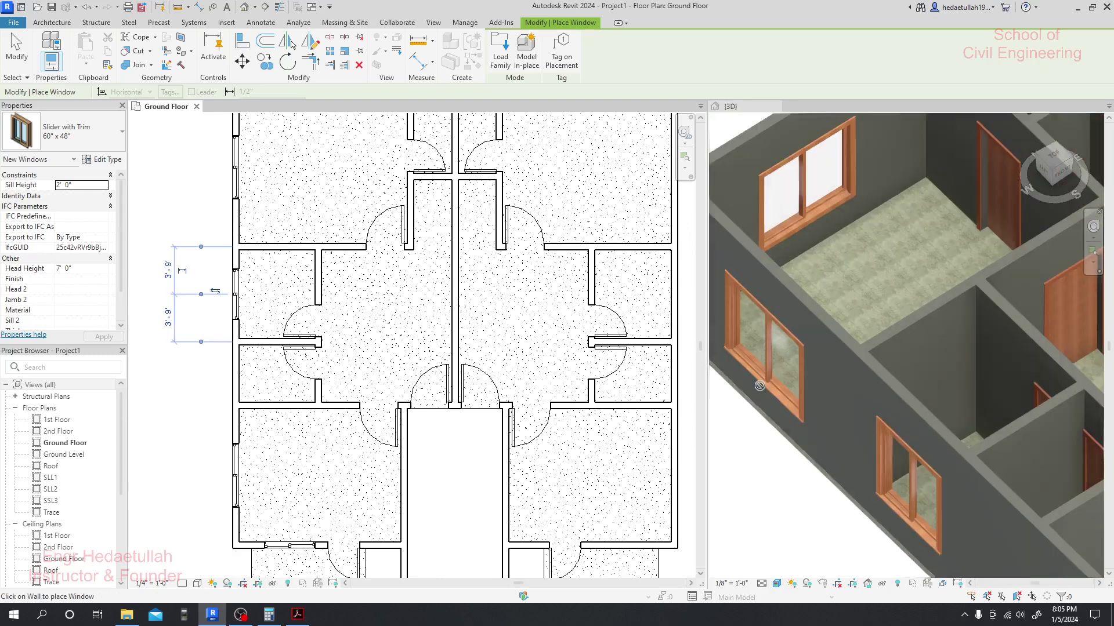
pyautogui.scroll(-3, 758, 380)
pyautogui.moveTo(783, 472); pyautogui.dragTo(832, 396, button='middle')
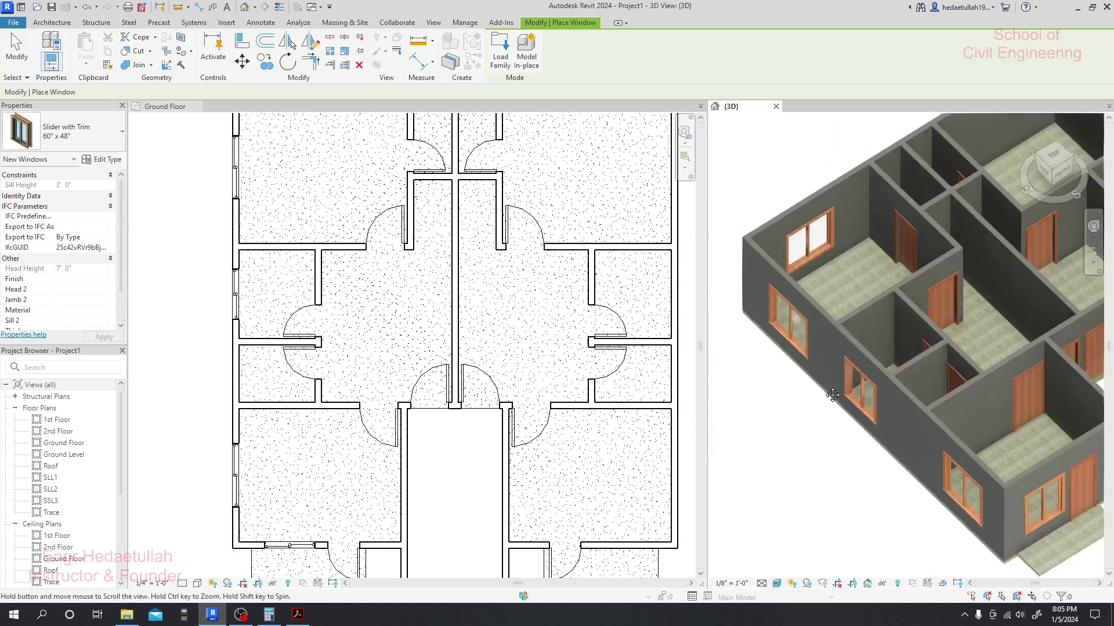
pyautogui.press('Escape')
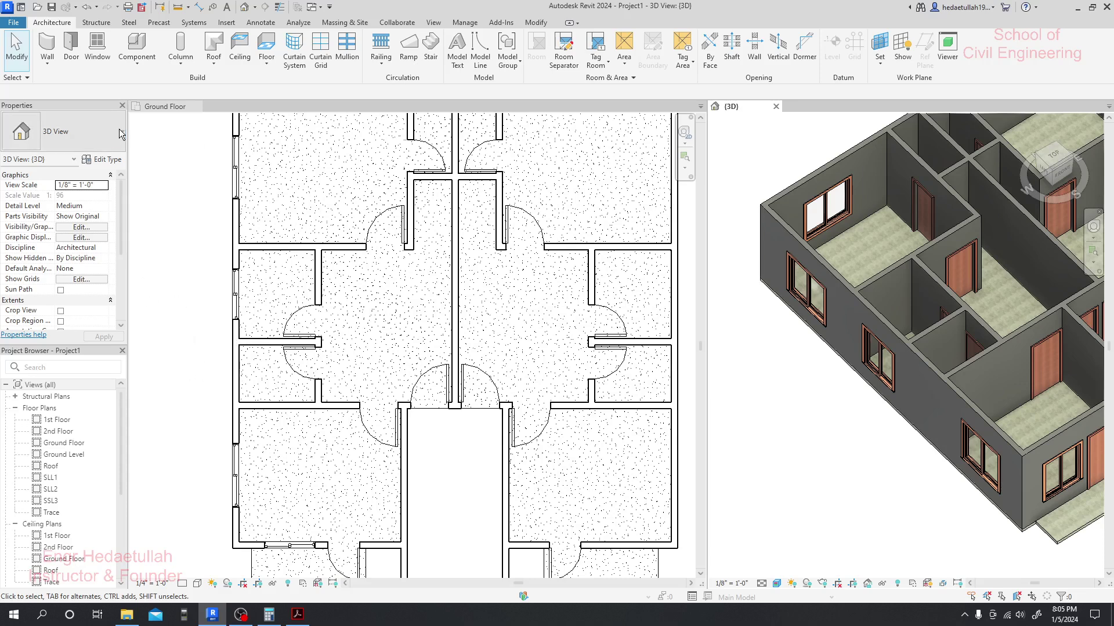
pyautogui.click(98, 50)
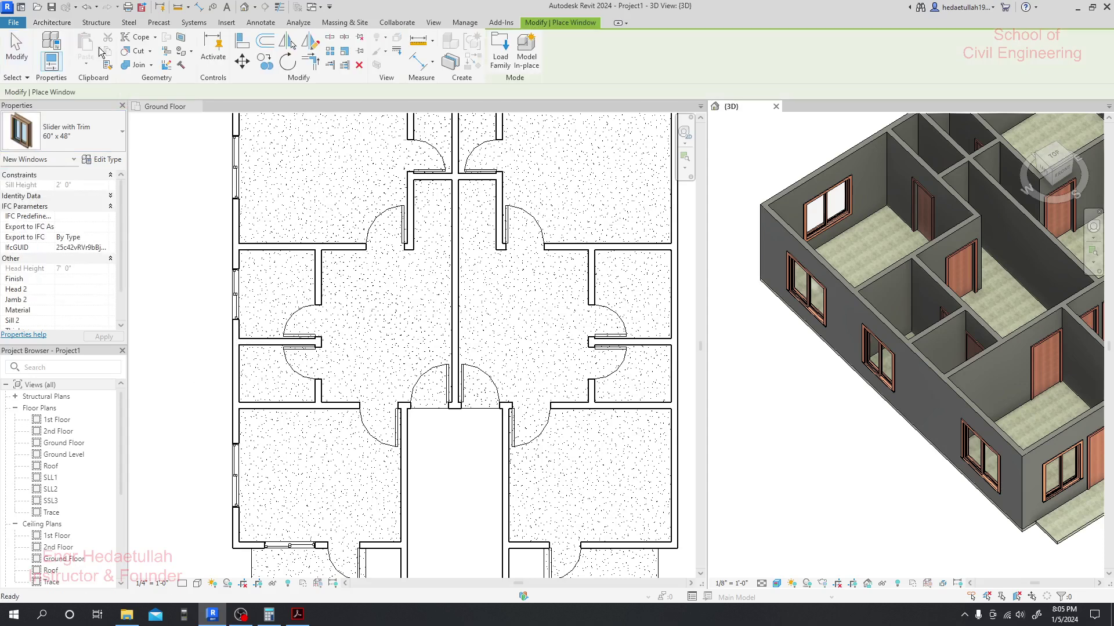
# - Pick Fixed with Trim 16" x 24" from the Properties type list and open Edit Type
pyautogui.click(113, 136)
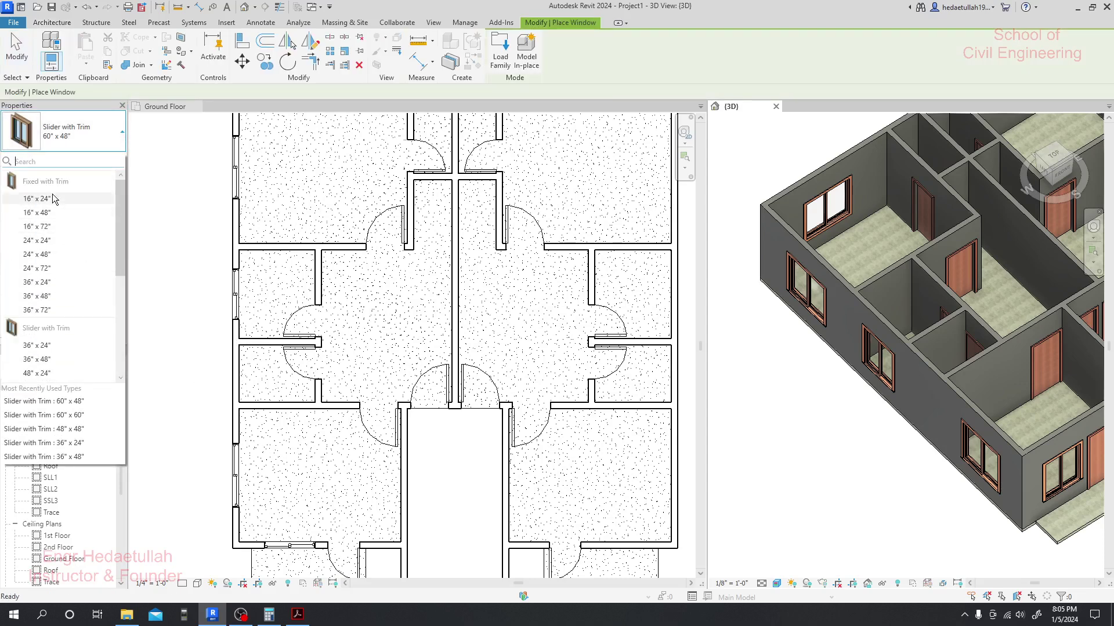
pyautogui.moveTo(49, 207)
pyautogui.click(54, 199)
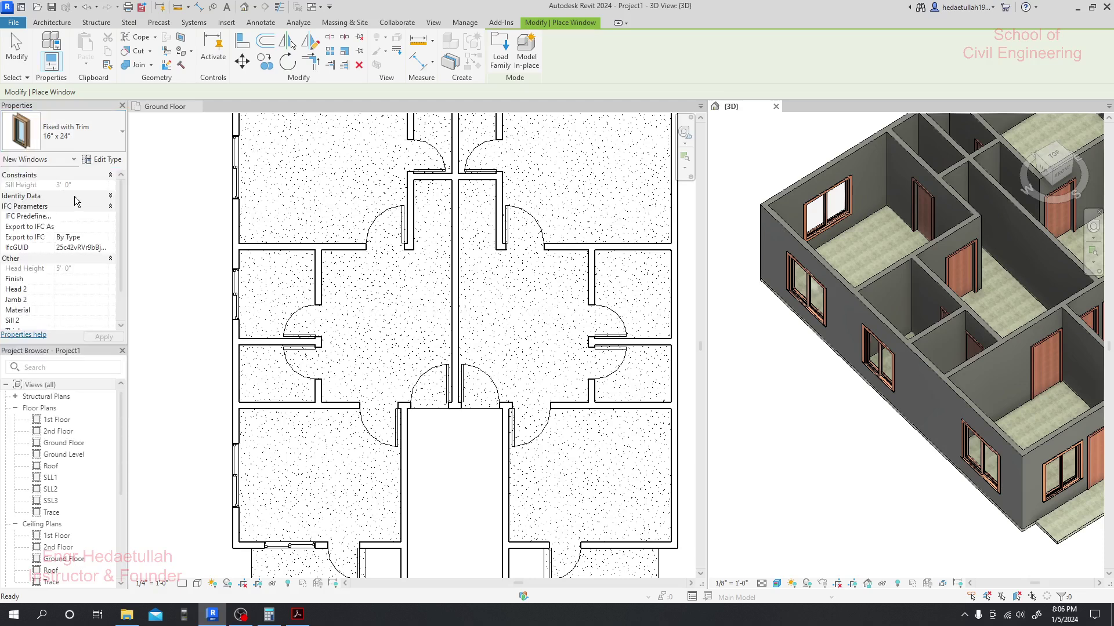
pyautogui.click(97, 161)
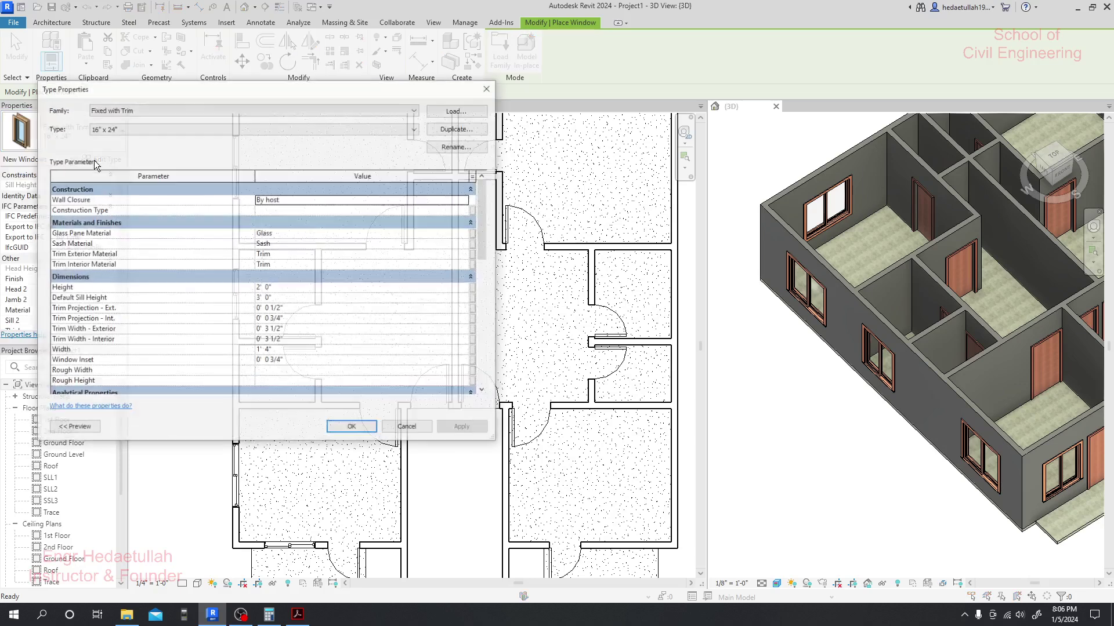
# - Duplicate the Fixed with Trim window type under the new name 12" x 12"
pyautogui.click(443, 133)
pyautogui.click(344, 247)
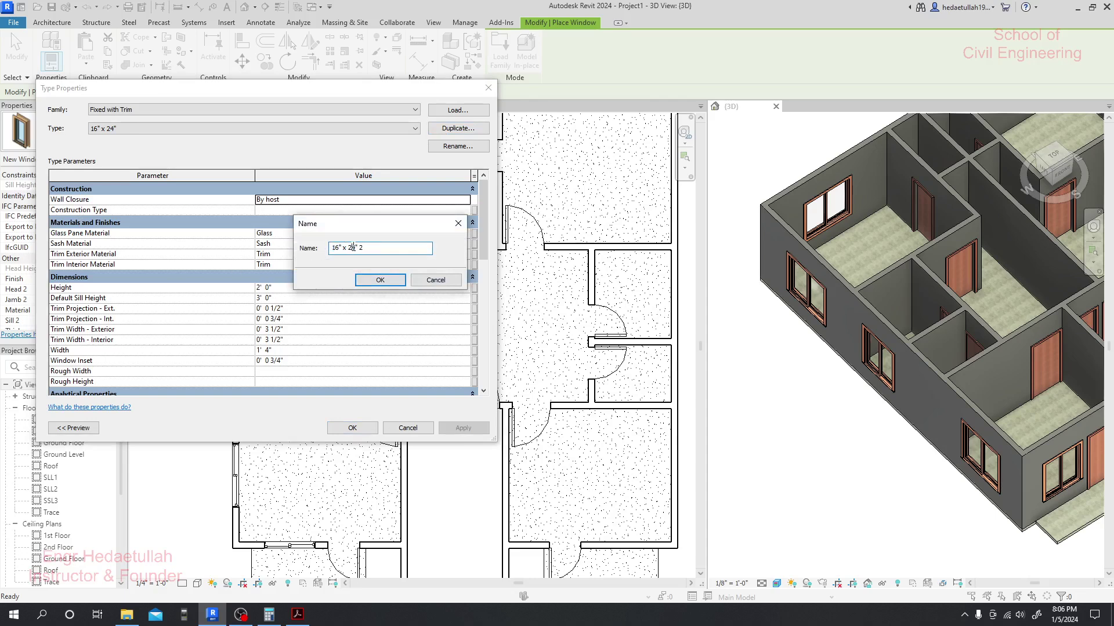
pyautogui.moveTo(357, 248); pyautogui.dragTo(349, 248)
pyautogui.write('1')
pyautogui.moveTo(356, 248); pyautogui.dragTo(352, 248)
pyautogui.write('12')
pyautogui.moveTo(340, 248); pyautogui.dragTo(330, 249)
pyautogui.write('12')
pyautogui.click(378, 280)
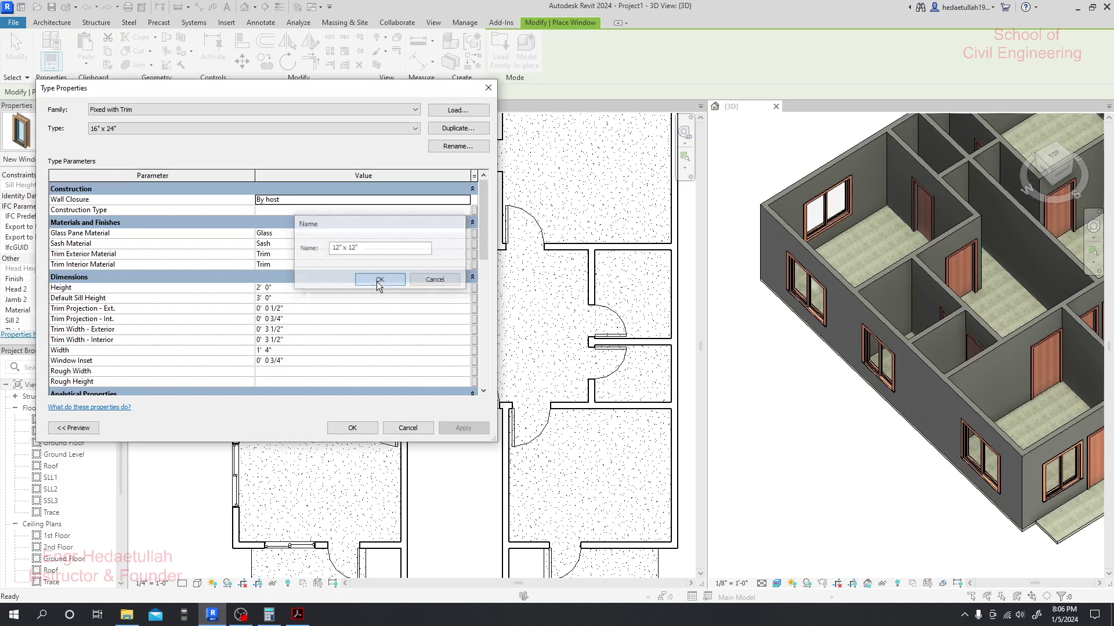
# - Set the new type's height and width to 1' 0" and apply
pyautogui.doubleClick(259, 288)
pyautogui.click(261, 350)
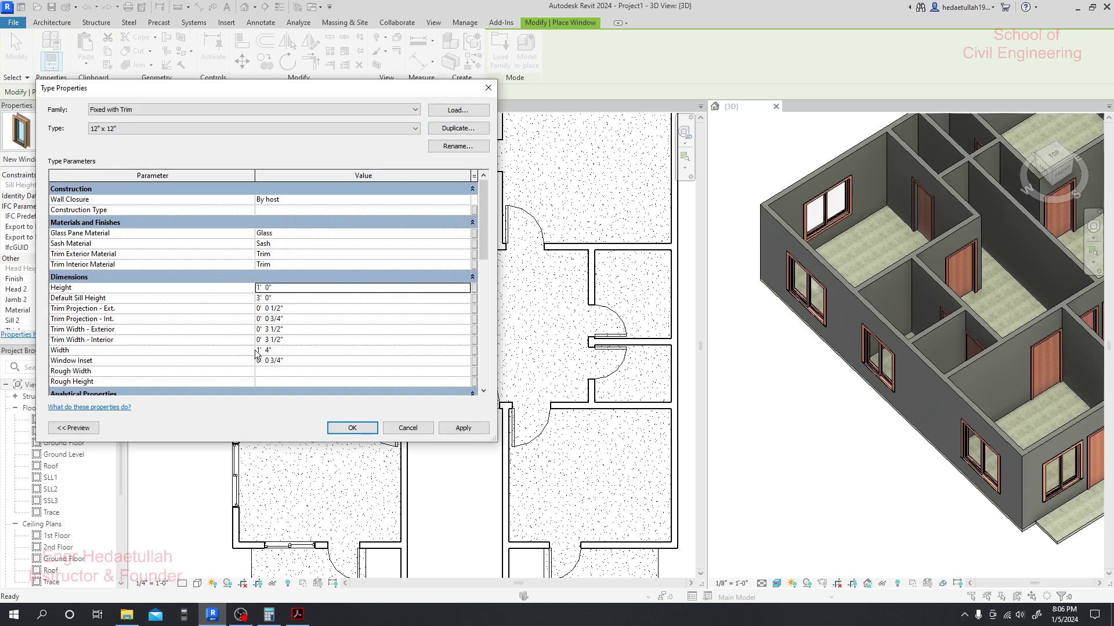
pyautogui.write('1')
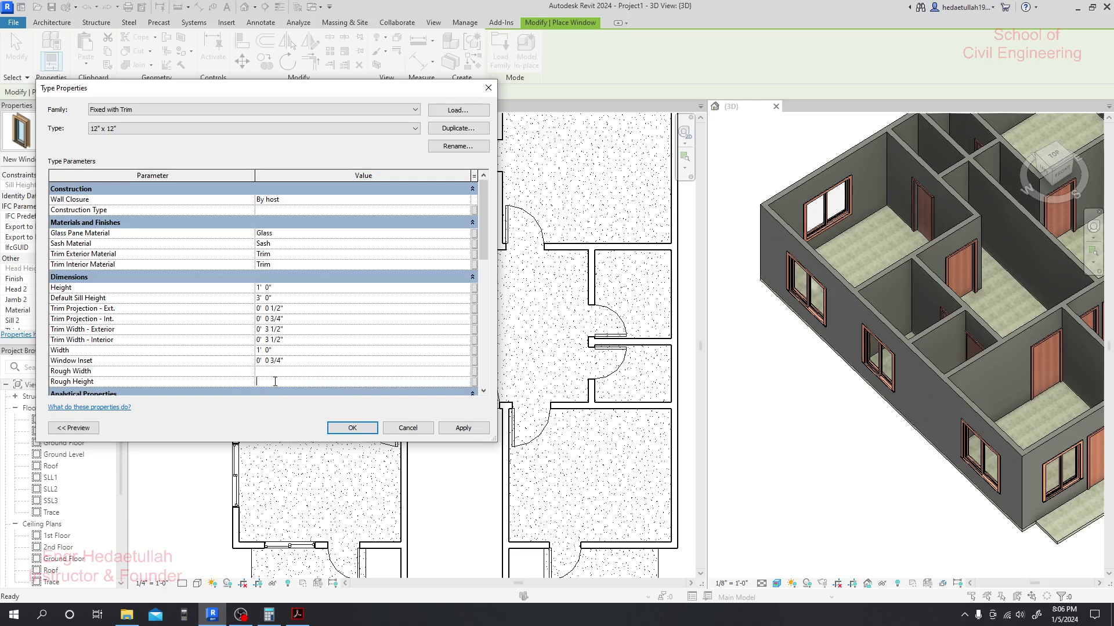
pyautogui.click(459, 428)
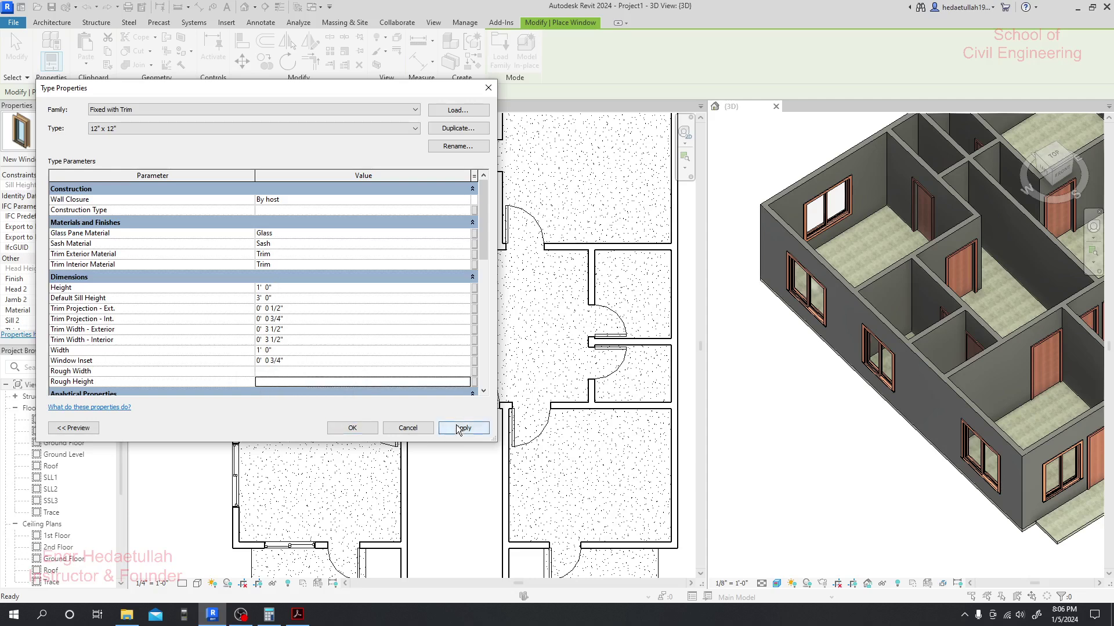
pyautogui.click(352, 428)
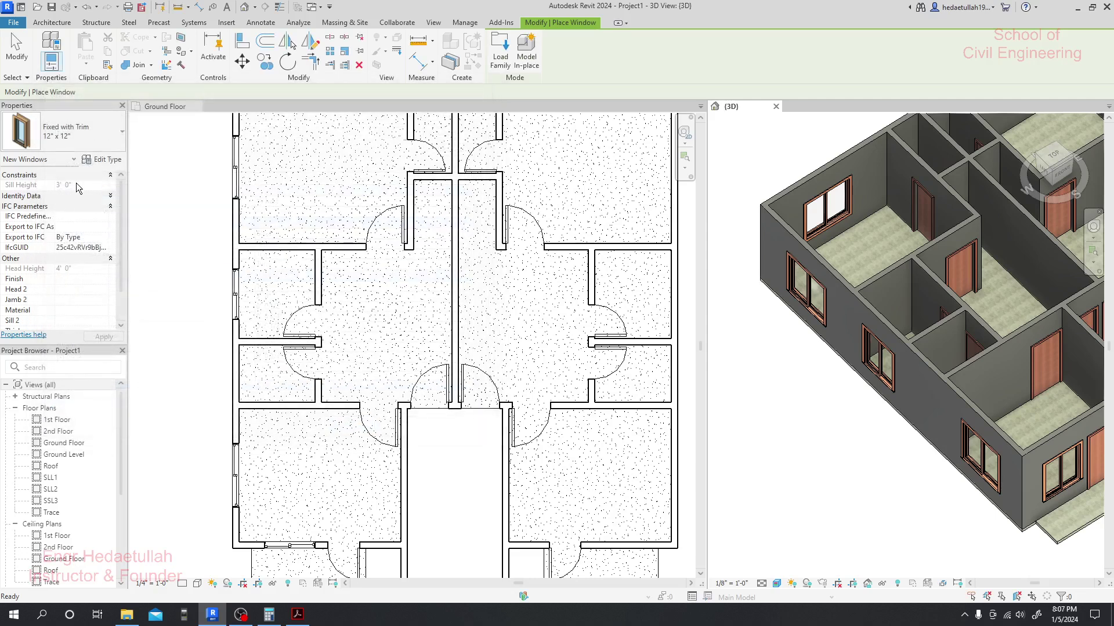
# - Set the window's Sill Height to 6' 0" in Properties
pyautogui.click(165, 228)
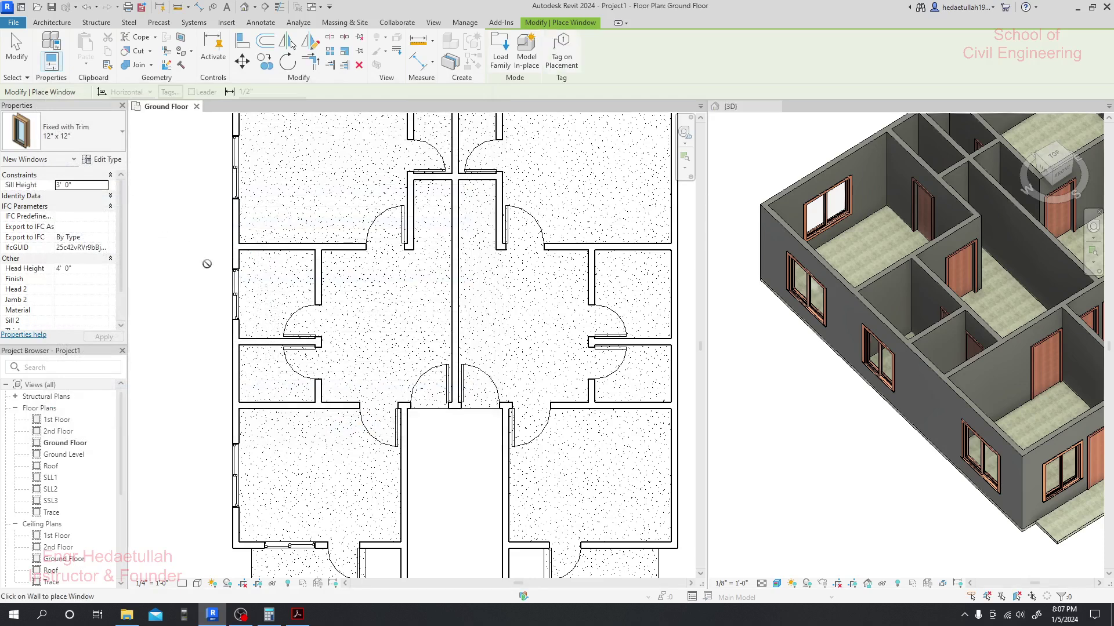
pyautogui.click(58, 184)
pyautogui.press('BackSpace')
pyautogui.write('6')
pyautogui.click(78, 206)
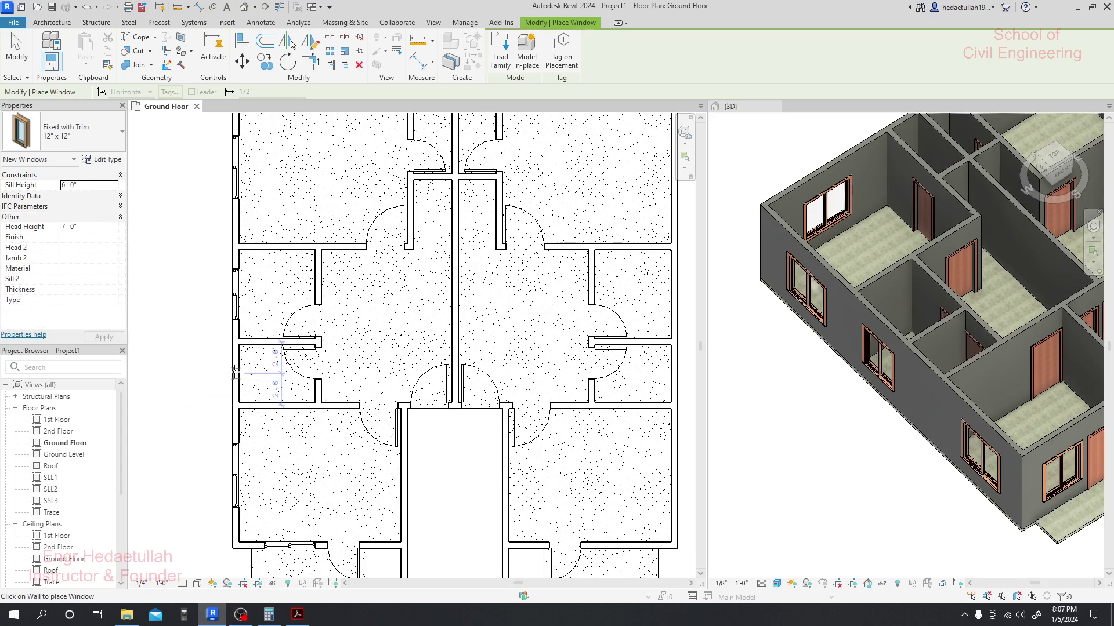
# - Place small 12" x 12" windows in the left and top exterior walls
pyautogui.click(234, 374)
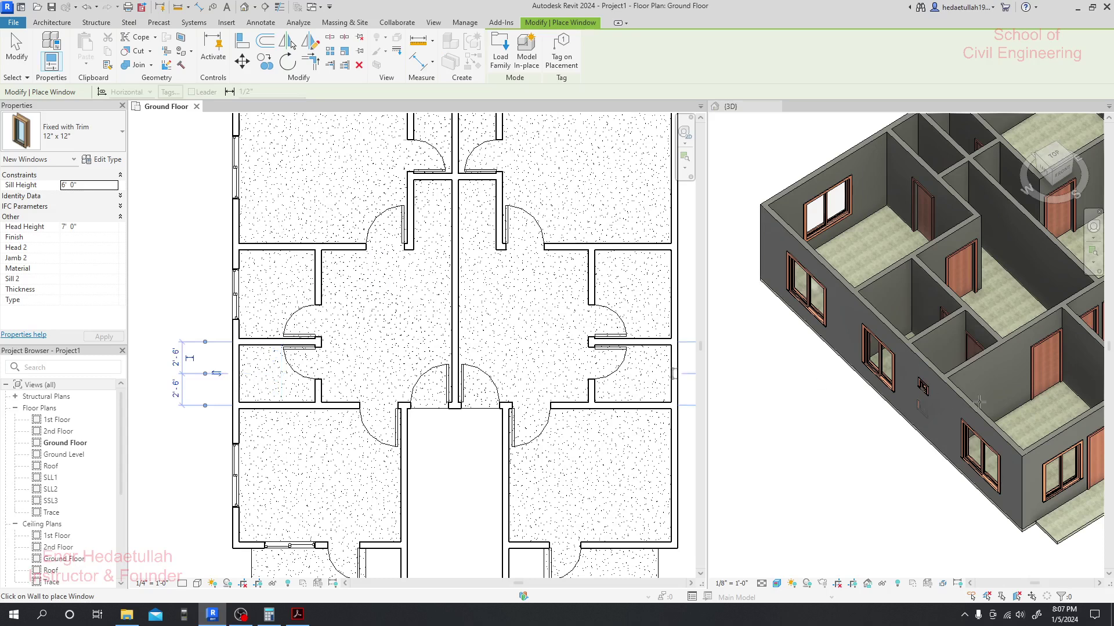
pyautogui.scroll(5, 920, 400)
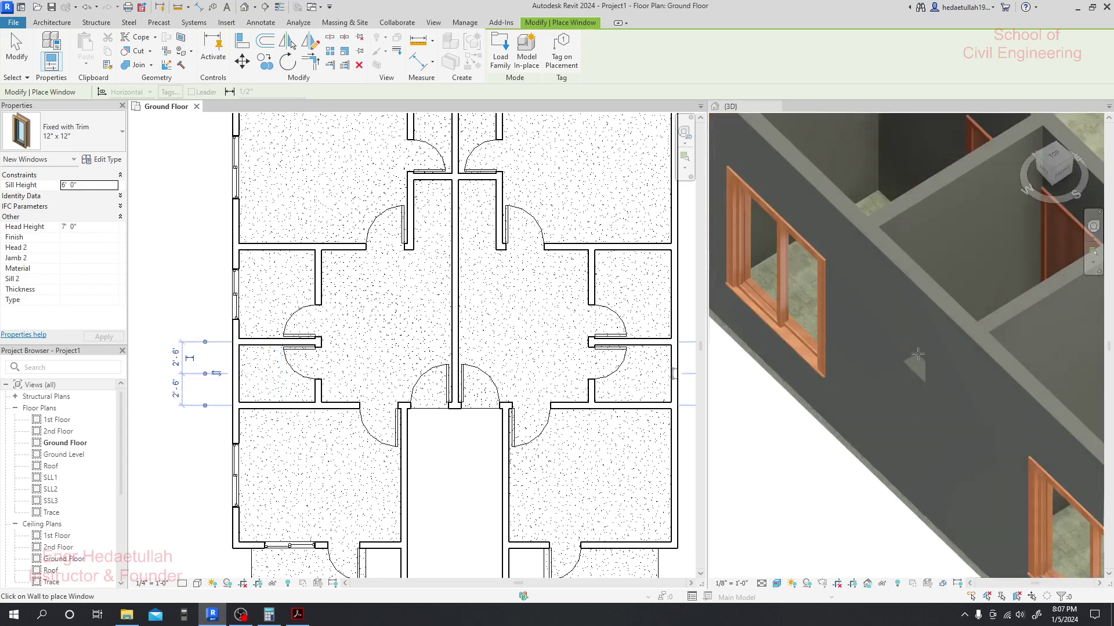
pyautogui.scroll(-5, 918, 368)
pyautogui.moveTo(848, 471); pyautogui.dragTo(815, 513, button='middle')
pyautogui.scroll(-2, 528, 223)
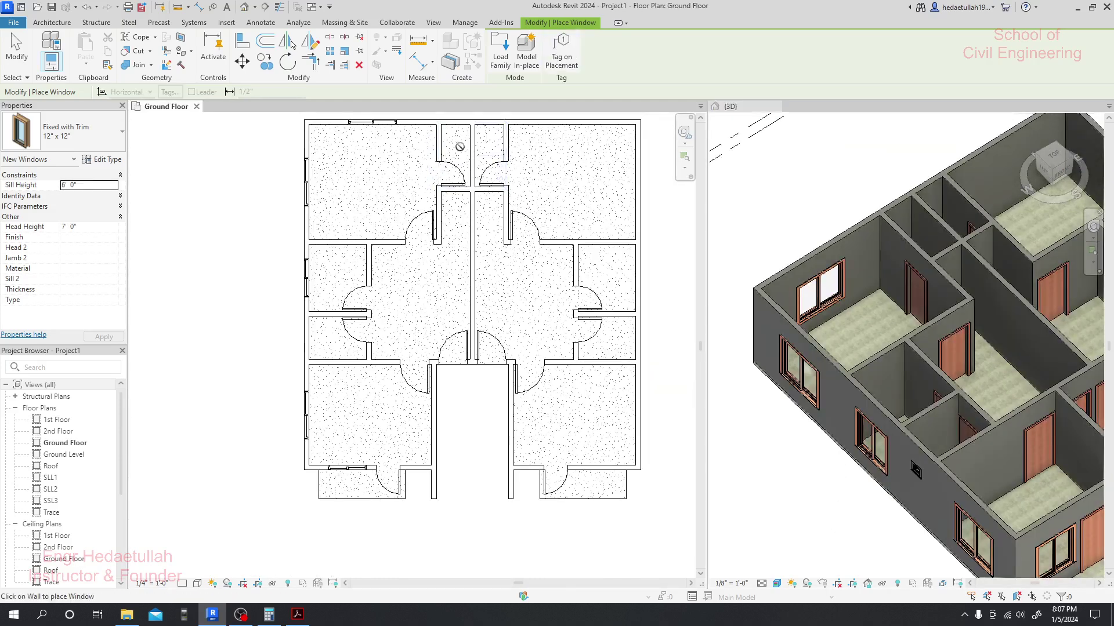
pyautogui.scroll(4, 461, 264)
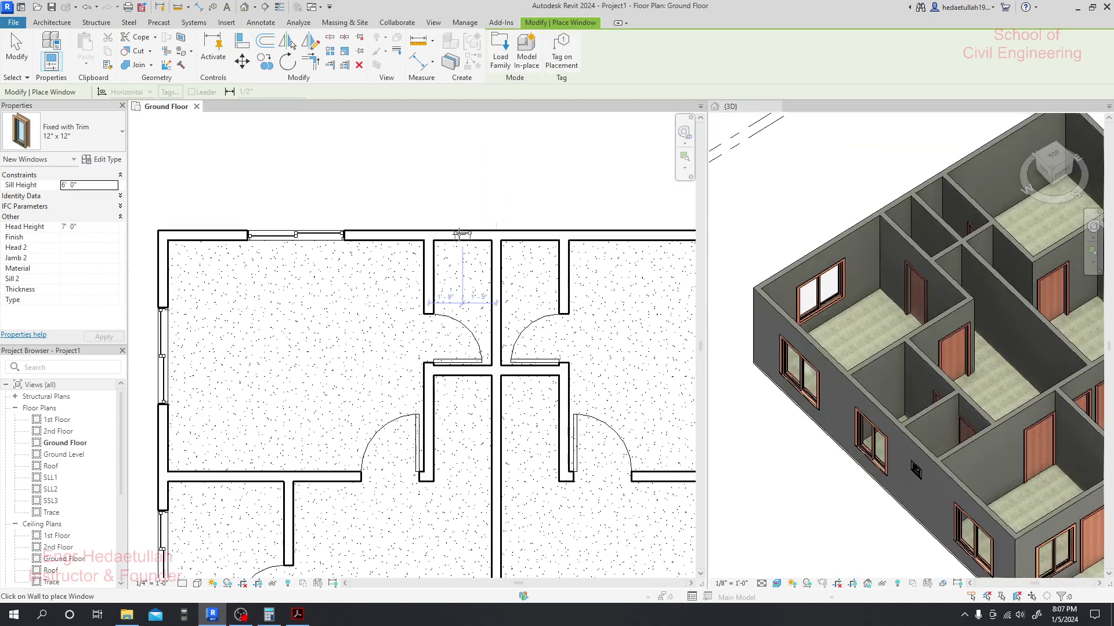
pyautogui.click(461, 235)
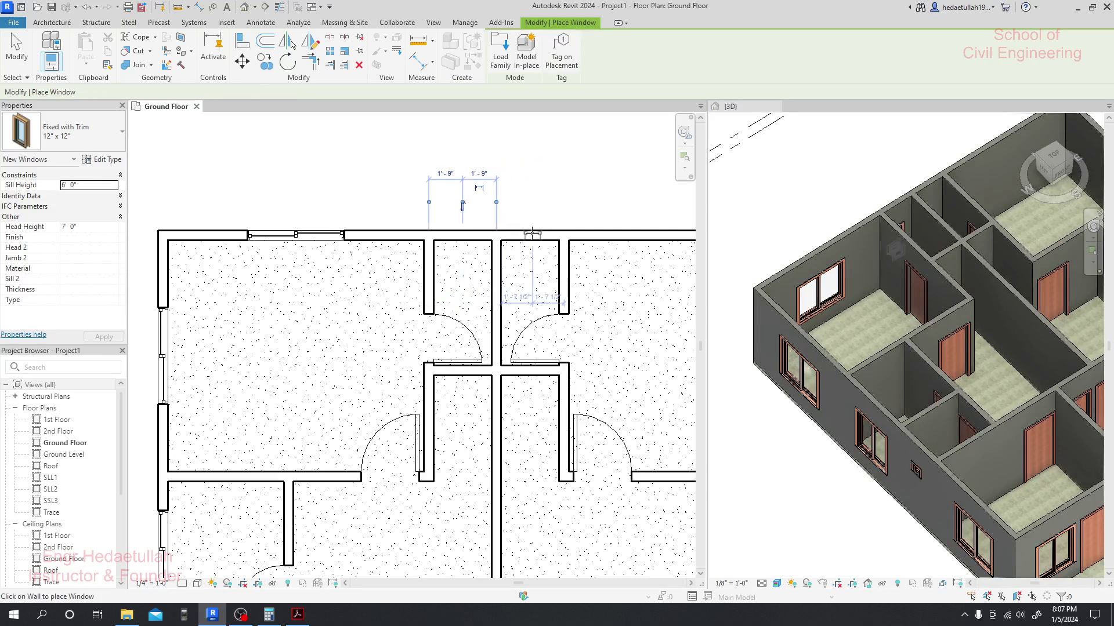
# - Place a small window in the right exterior wall and finish placing
pyautogui.moveTo(604, 342); pyautogui.dragTo(303, 272, button='middle')
pyautogui.scroll(-2, 303, 272)
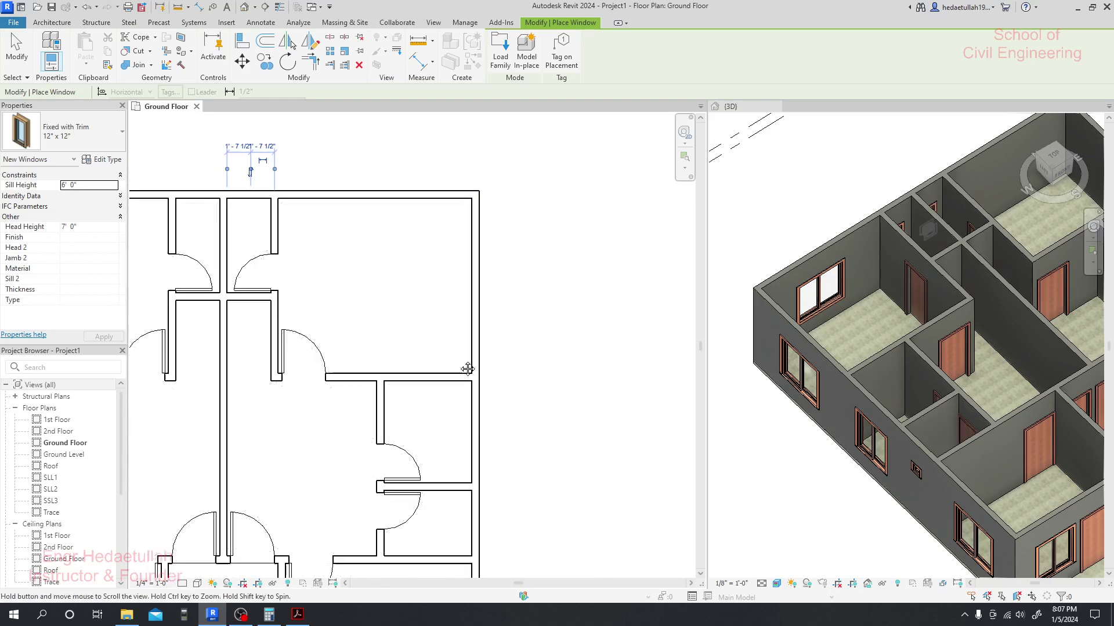
pyautogui.moveTo(467, 518); pyautogui.dragTo(475, 395, button='middle')
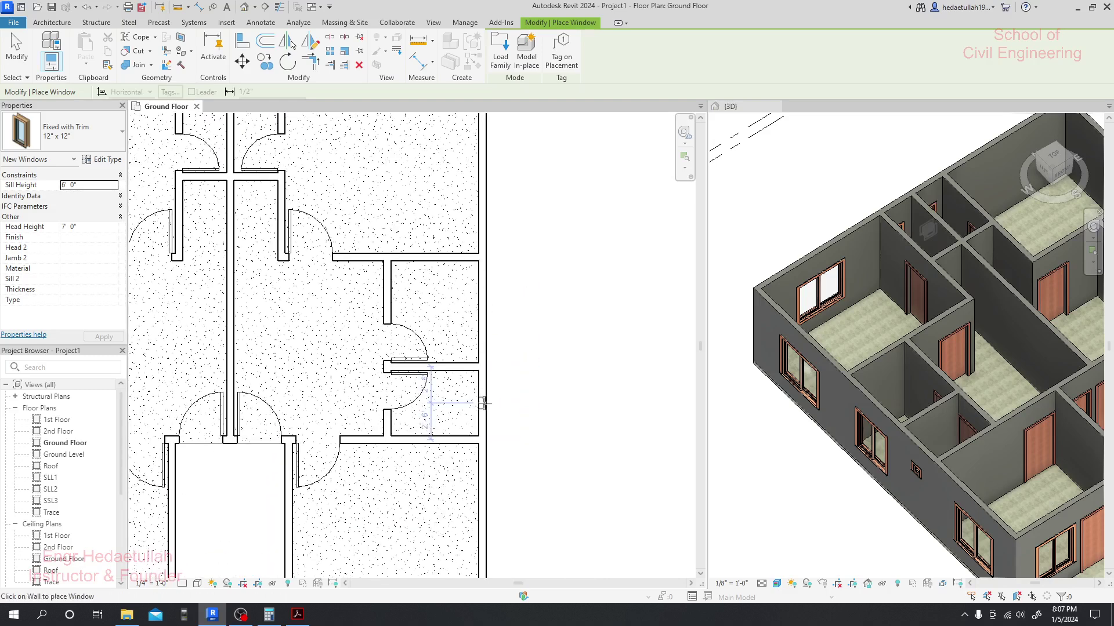
pyautogui.click(481, 402)
pyautogui.press('Escape')
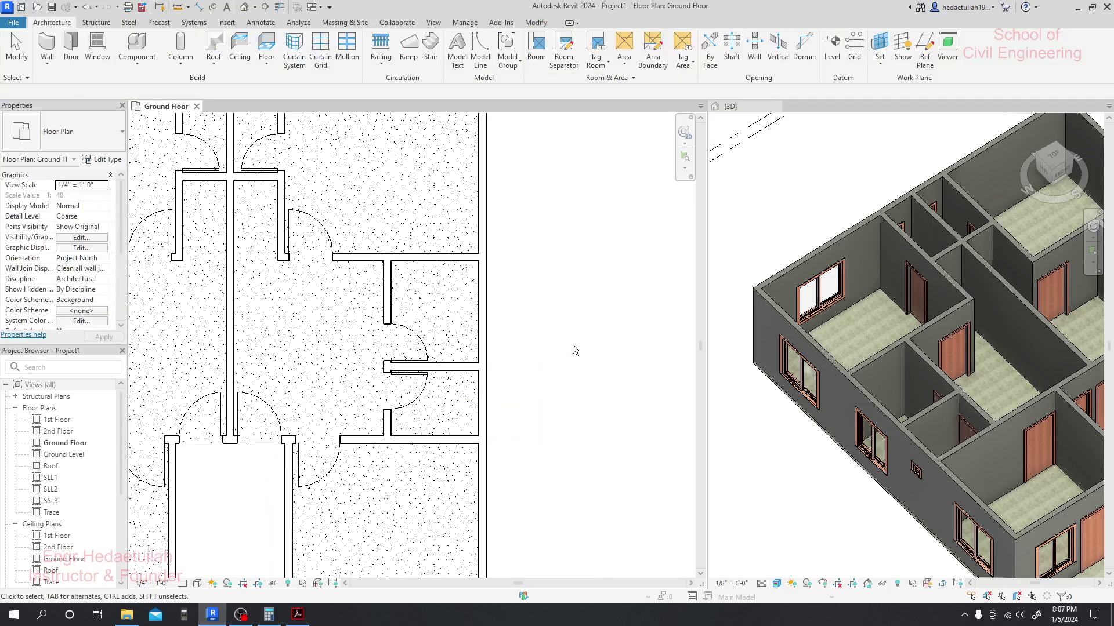
# - Select the five left-half slider windows and mirror them across the central wall with MM
pyautogui.scroll(-3, 581, 336)
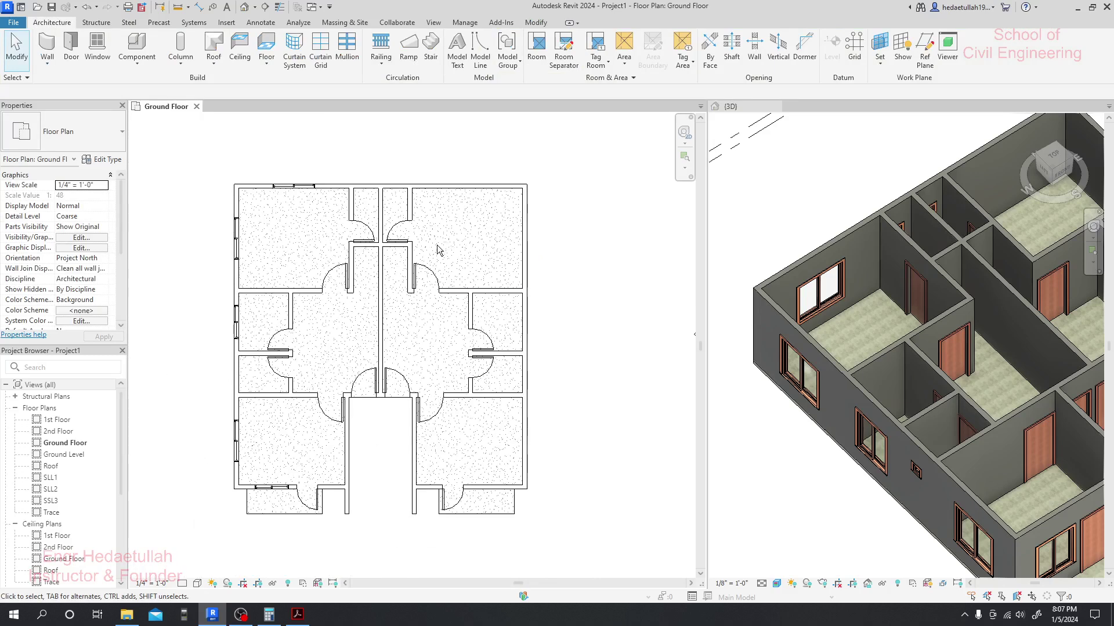
pyautogui.click(291, 186)
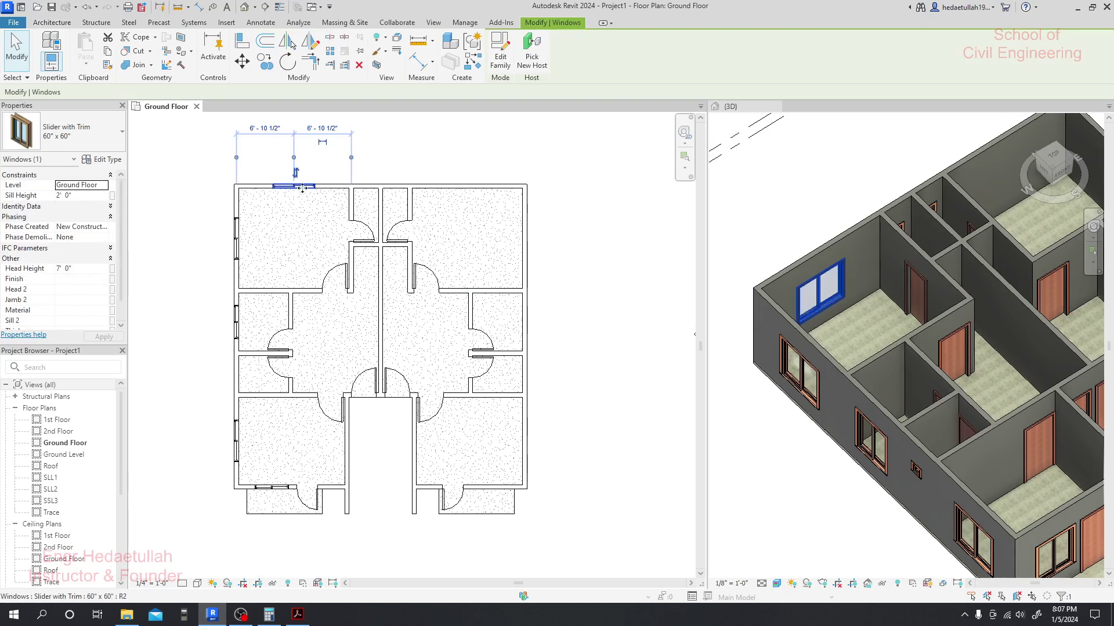
pyautogui.keyDown('ctrl'); pyautogui.click(237, 240); pyautogui.keyUp('ctrl')
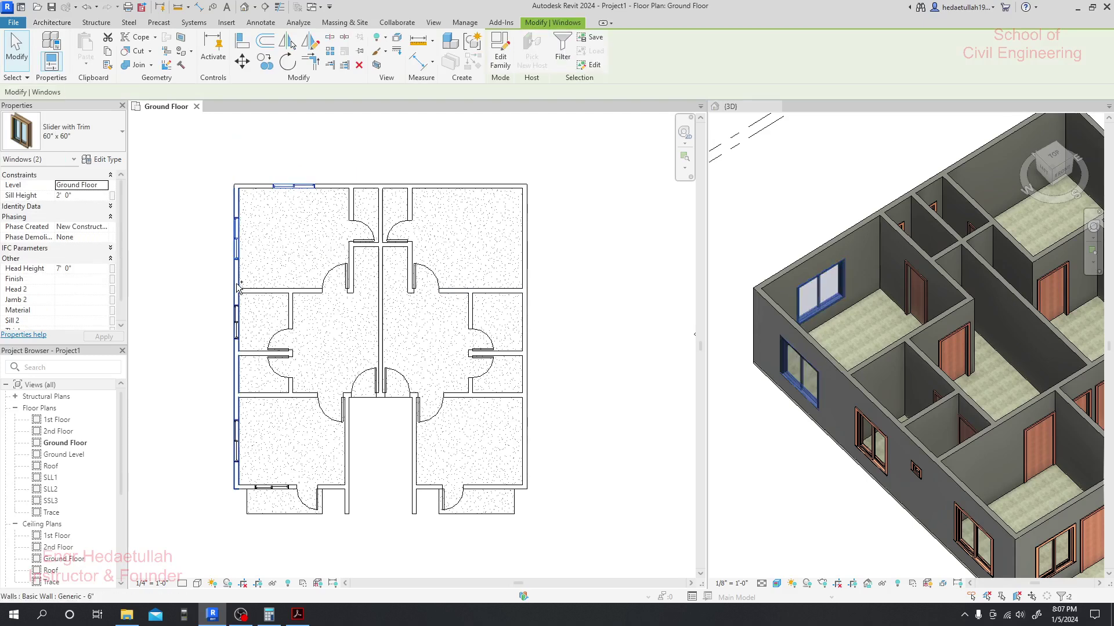
pyautogui.keyDown('ctrl'); pyautogui.click(237, 323); pyautogui.keyUp('ctrl')
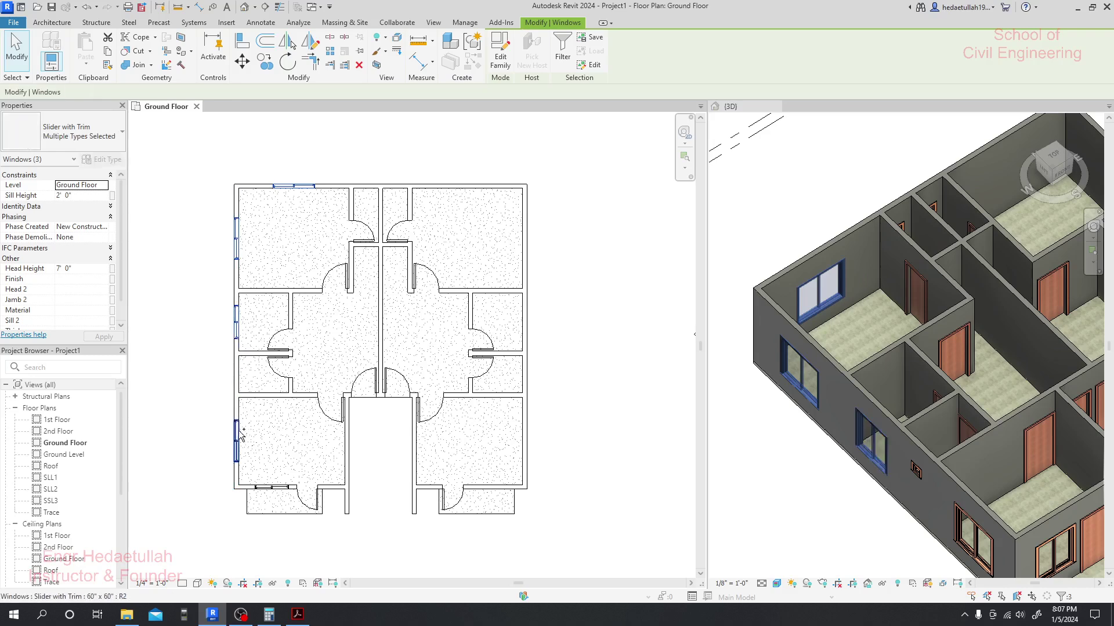
pyautogui.keyDown('ctrl'); pyautogui.click(272, 490); pyautogui.keyUp('ctrl')
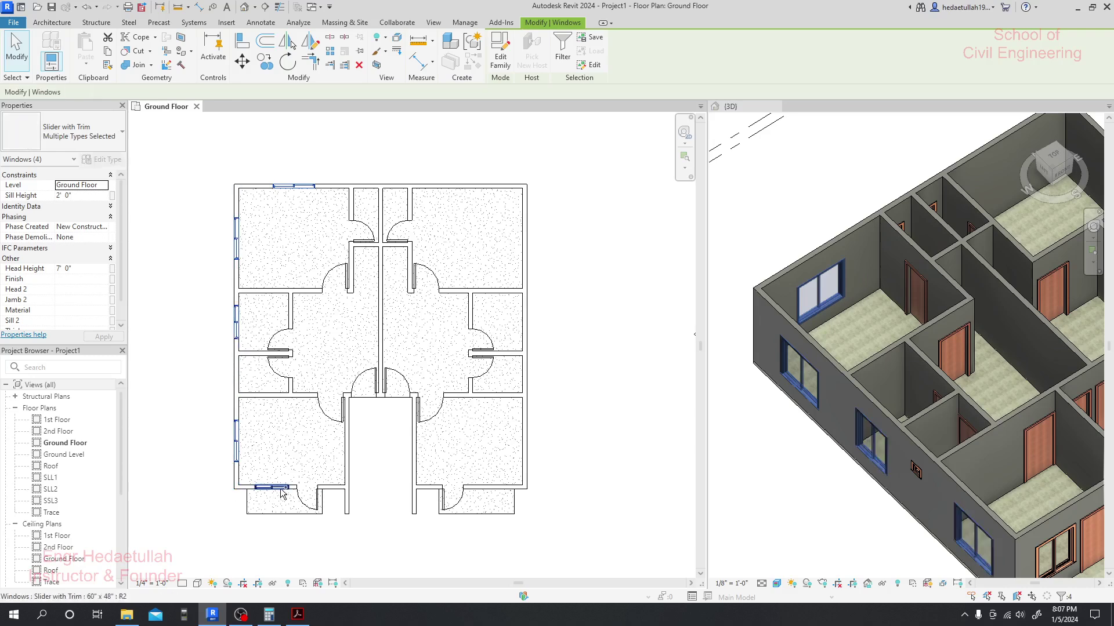
pyautogui.keyDown('ctrl'); pyautogui.click(282, 493); pyautogui.keyUp('ctrl')
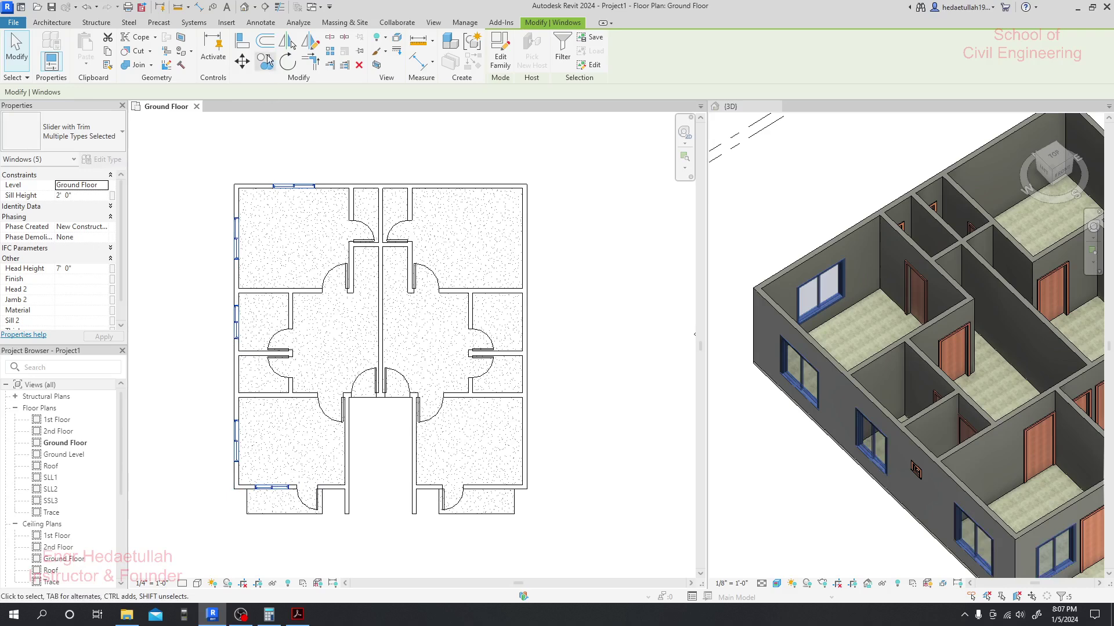
pyautogui.press('m')
pyautogui.press('m')
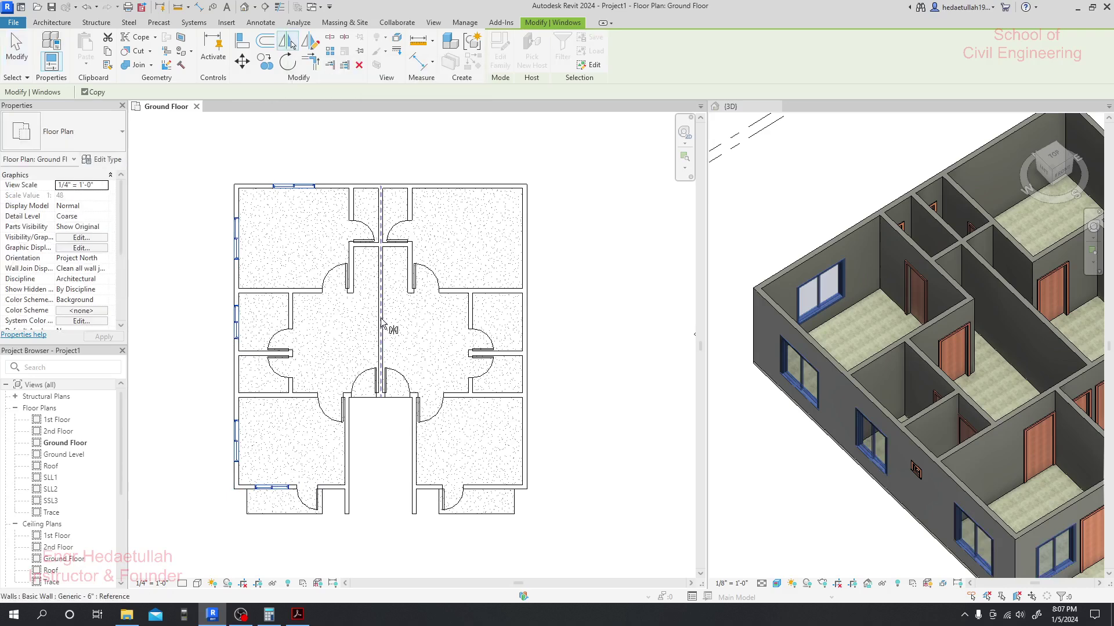
pyautogui.click(382, 324)
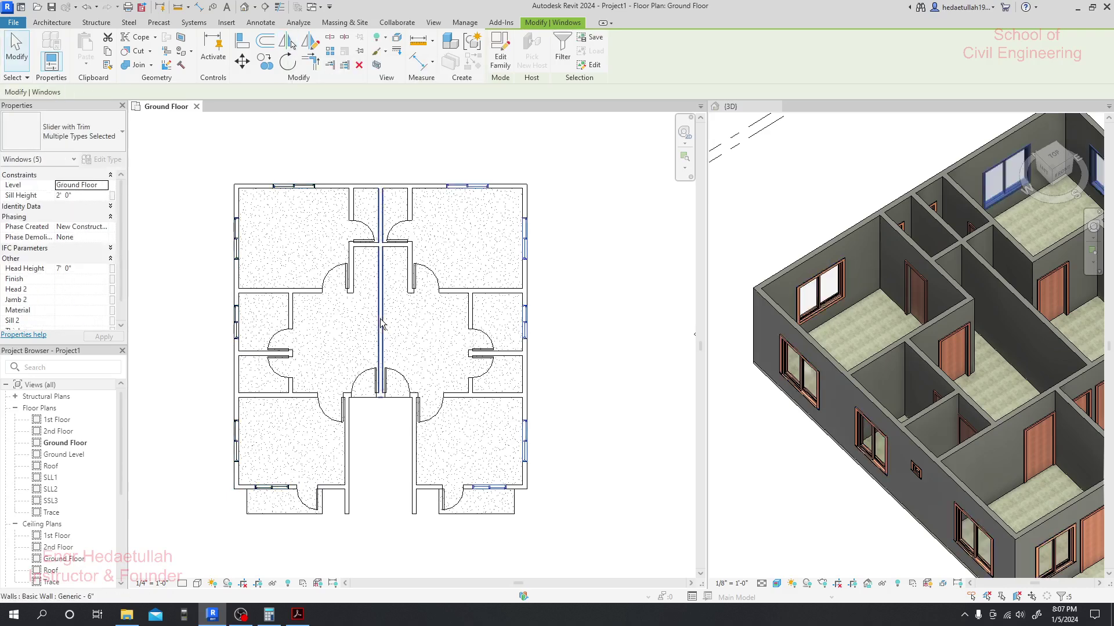
pyautogui.click(572, 426)
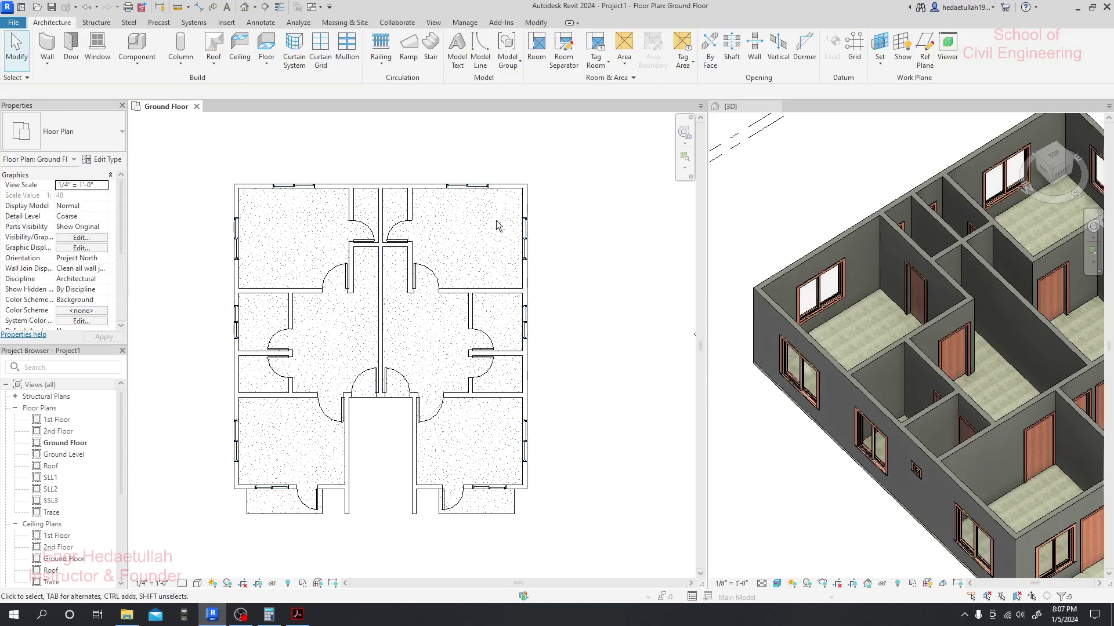
# - Pan and orbit the 3D view to inspect the windowed walls from low side and isometric angles
pyautogui.scroll(2, 567, 381)
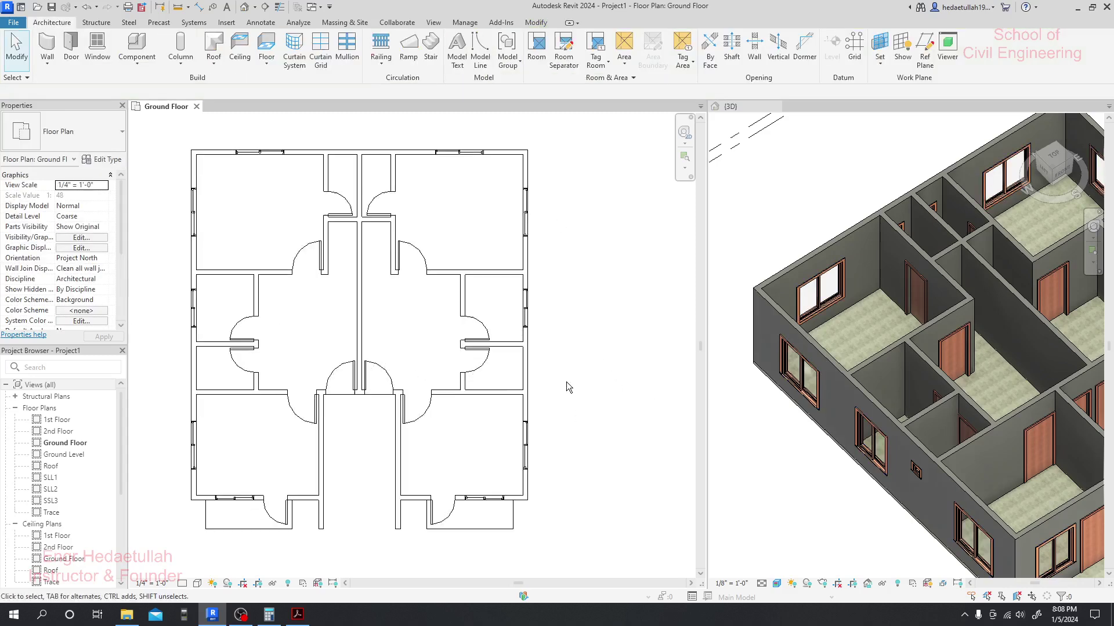
pyautogui.click(775, 436)
pyautogui.scroll(-3, 775, 437)
pyautogui.moveTo(775, 439)
pyautogui.mouseDown(button='middle')
pyautogui.moveTo(773, 449)
pyautogui.moveTo(761, 433)
pyautogui.mouseUp(button='middle')
pyautogui.scroll(-3, 754, 447)
pyautogui.keyDown('shift'); pyautogui.moveTo(806, 514); pyautogui.dragTo(725, 442, button='middle'); pyautogui.keyUp('shift')
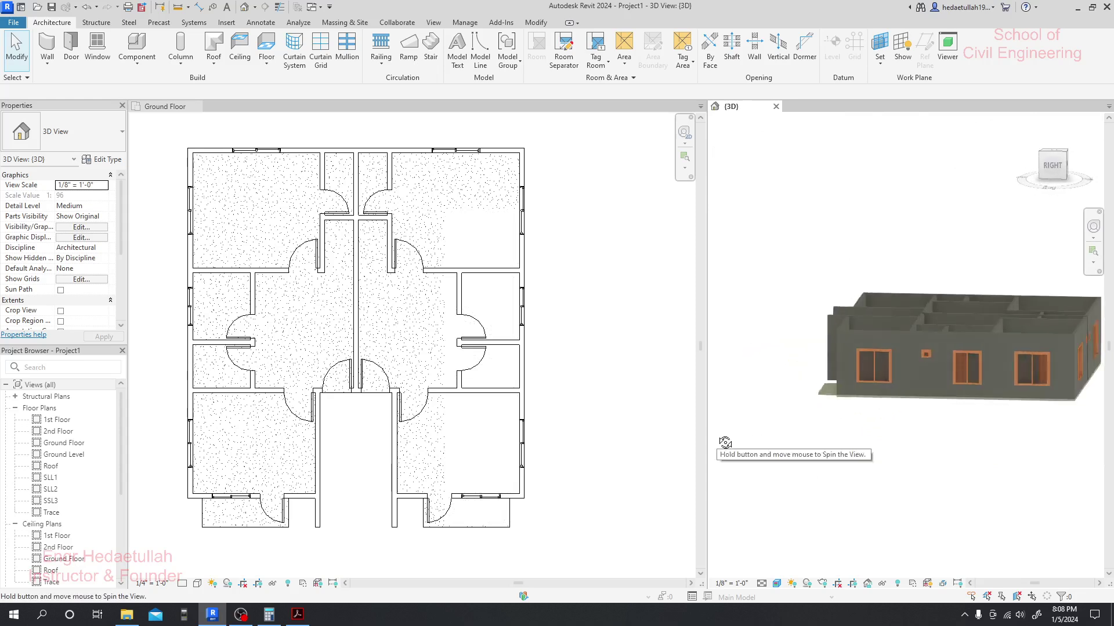
pyautogui.scroll(5, 977, 339)
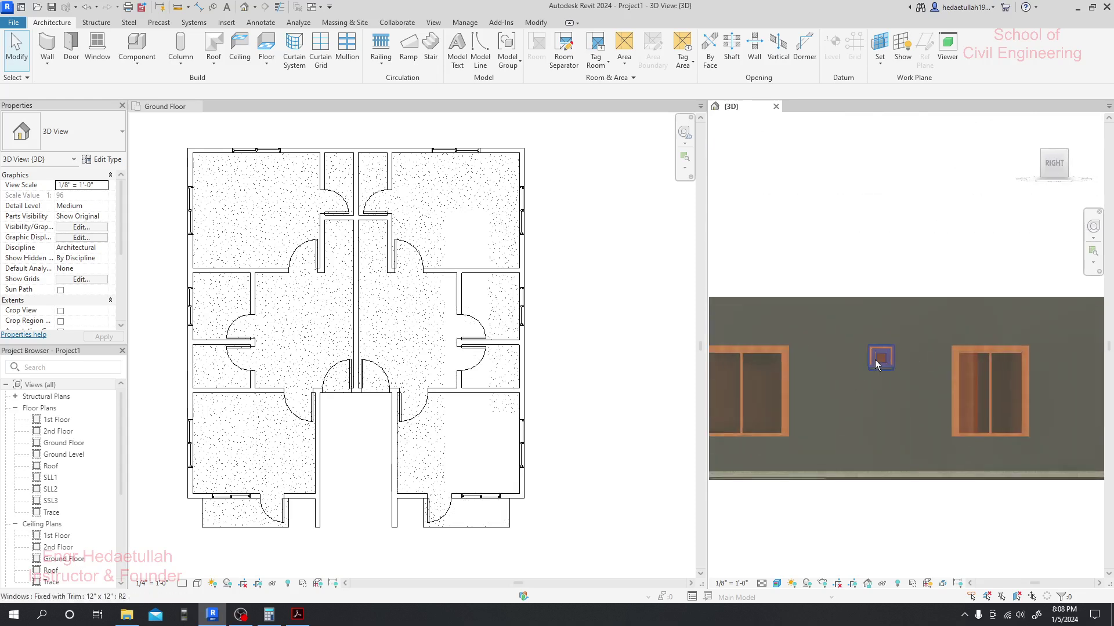
pyautogui.scroll(-5, 875, 359)
pyautogui.keyDown('shift'); pyautogui.moveTo(858, 464); pyautogui.dragTo(927, 454, button='middle'); pyautogui.keyUp('shift')
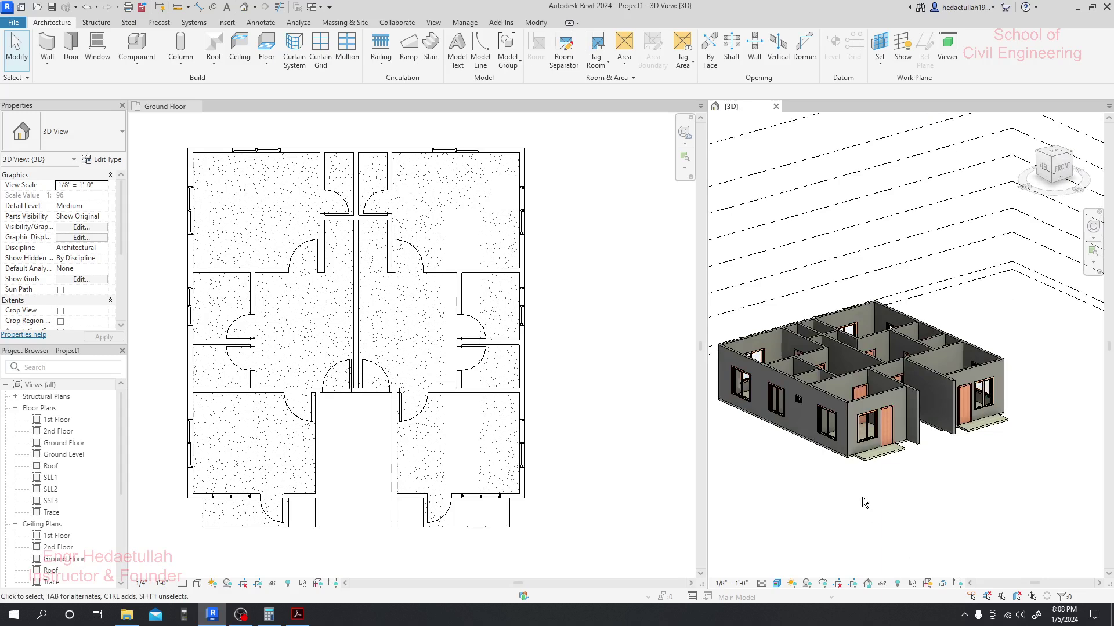
# - Orbit to a top-down overview of the house, then return to the Ground Floor plan
pyautogui.scroll(-2, 861, 497)
pyautogui.keyDown('shift'); pyautogui.moveTo(848, 479); pyautogui.dragTo(798, 516, button='middle'); pyautogui.keyUp('shift')
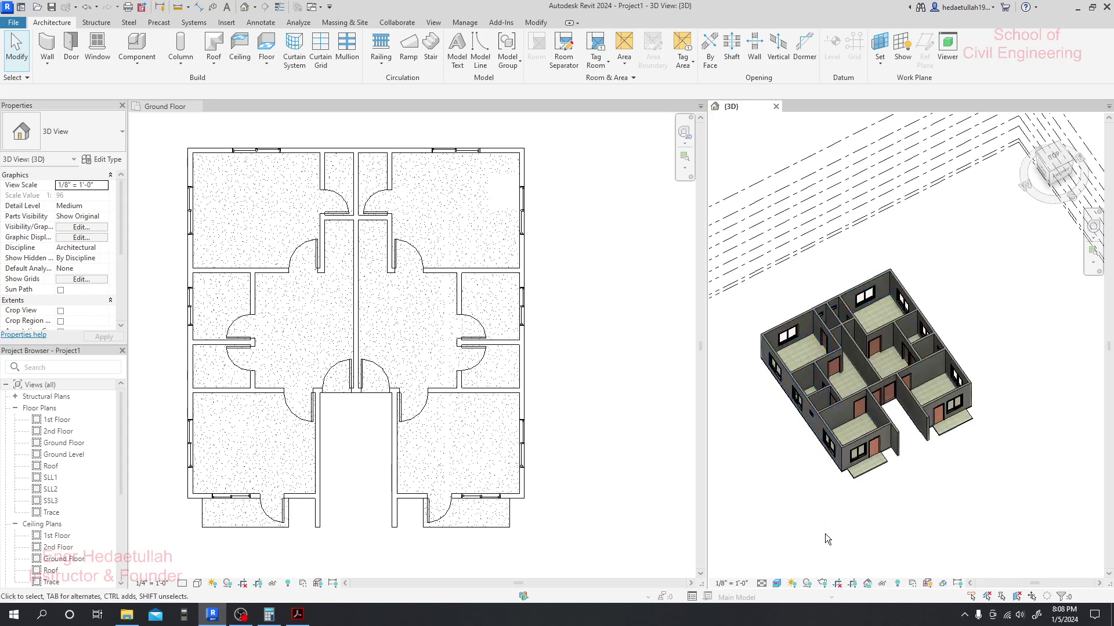
pyautogui.click(346, 483)
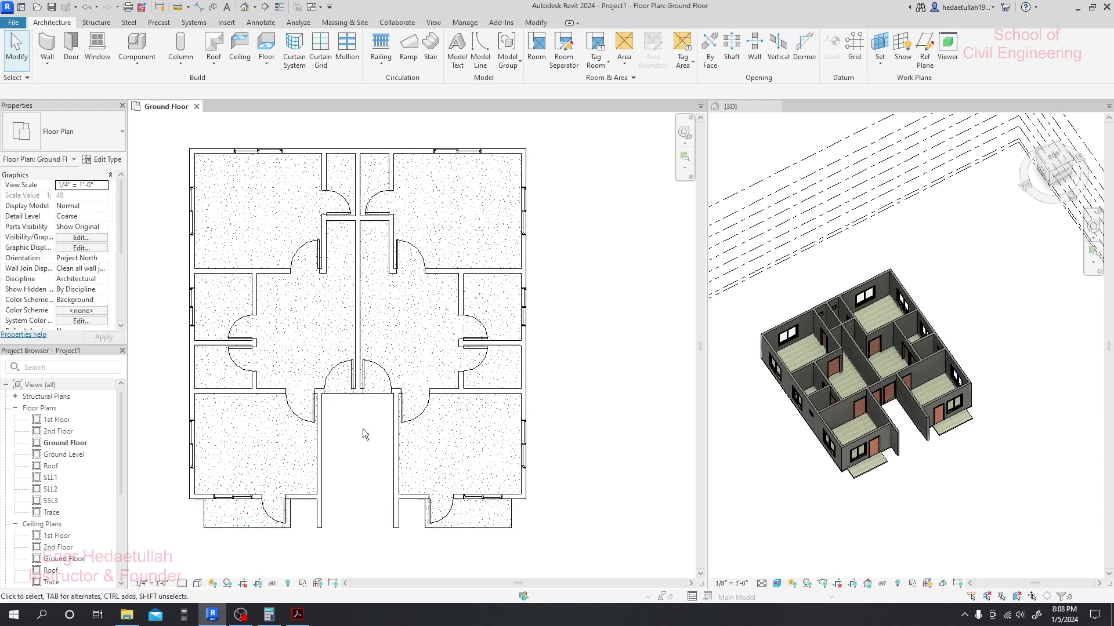
pyautogui.scroll(3, 364, 430)
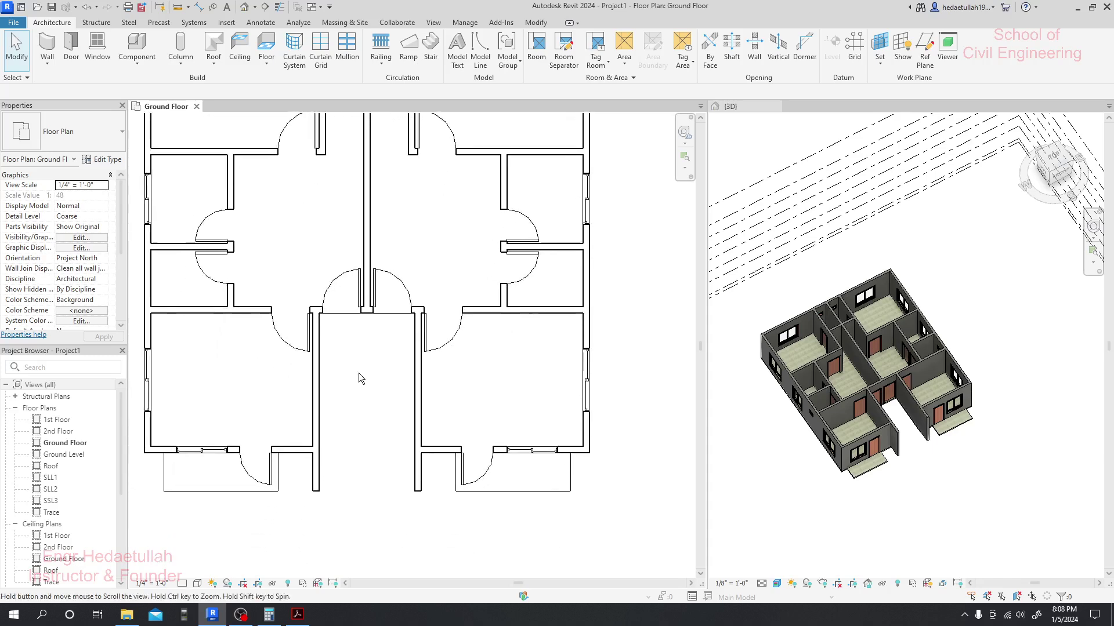
pyautogui.scroll(-4, 353, 415)
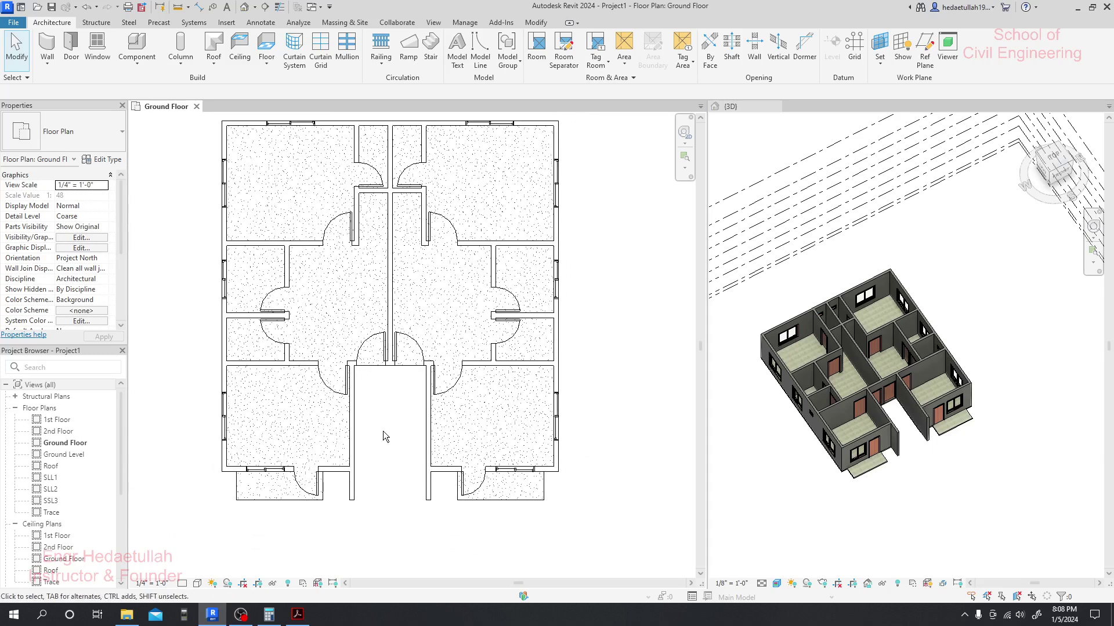
pyautogui.scroll(-1, 383, 432)
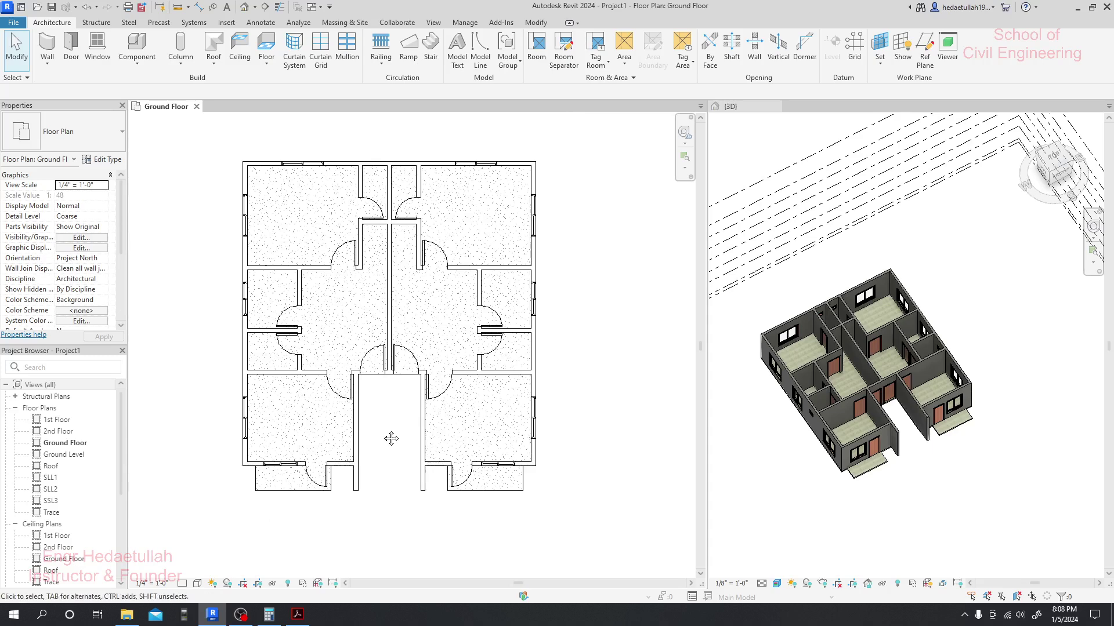
pyautogui.moveTo(381, 430); pyautogui.dragTo(383, 446, button='middle')
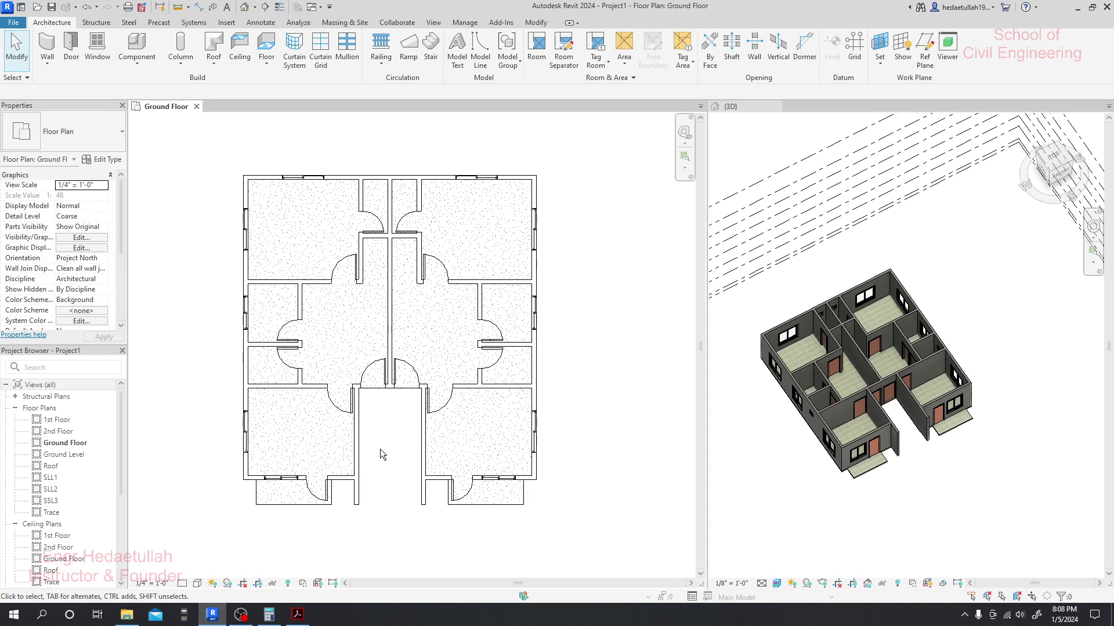